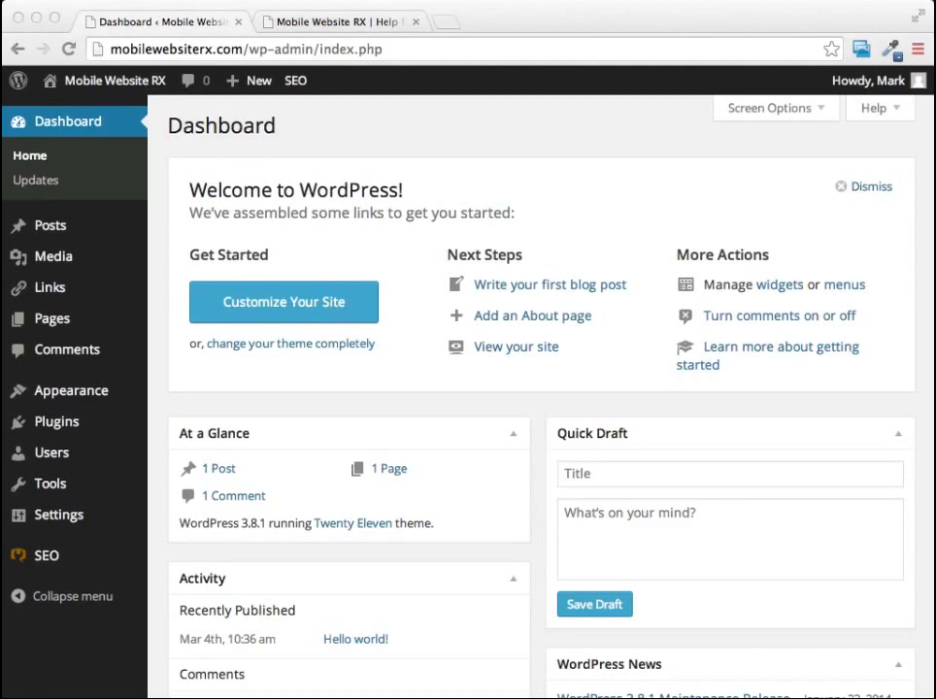
Look over the live site's home page and open the "Hello world!" post from Recent Posts.
{"action": "left_click", "coordinate": [346, 23]}
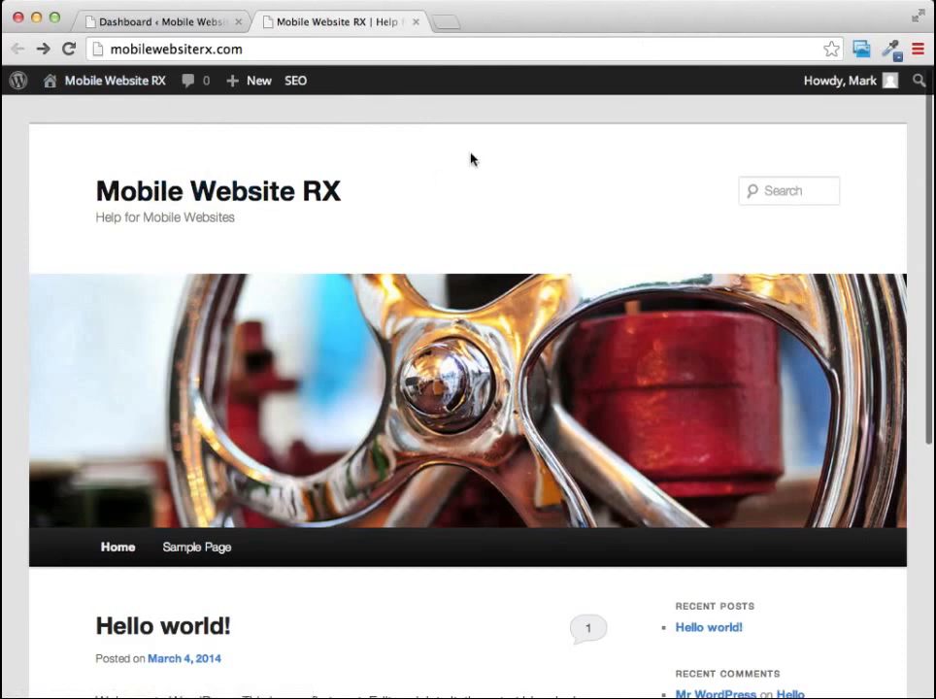
{"action": "scroll", "coordinate": [471, 160], "scroll_direction": "down", "scroll_amount": 2}
{"action": "scroll", "coordinate": [471, 159], "scroll_direction": "down", "scroll_amount": 1}
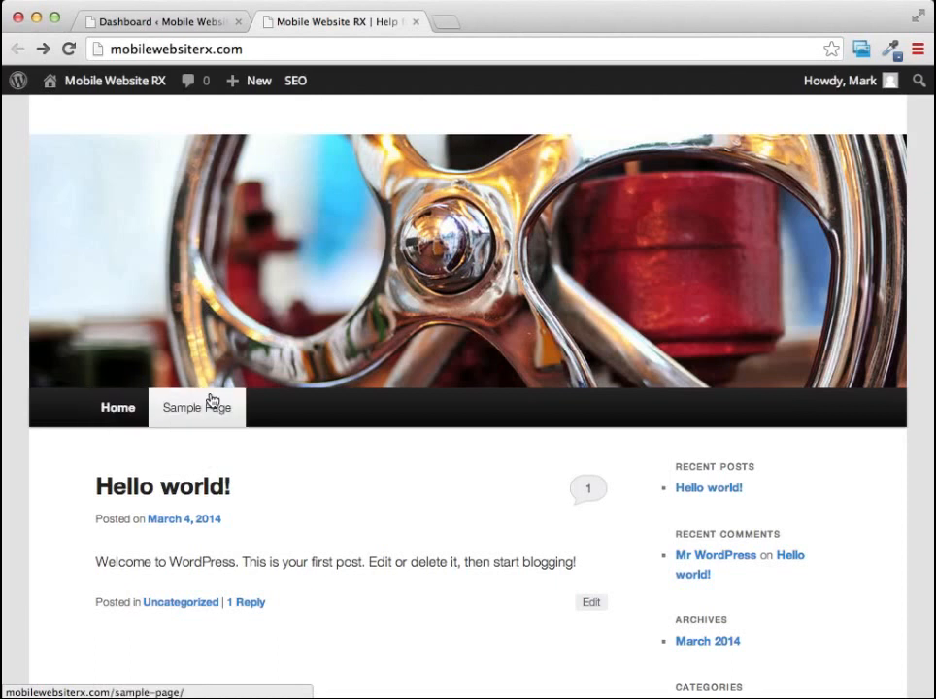
{"action": "mouse_move", "coordinate": [255, 84]}
{"action": "scroll", "coordinate": [563, 376], "scroll_direction": "down", "scroll_amount": 2}
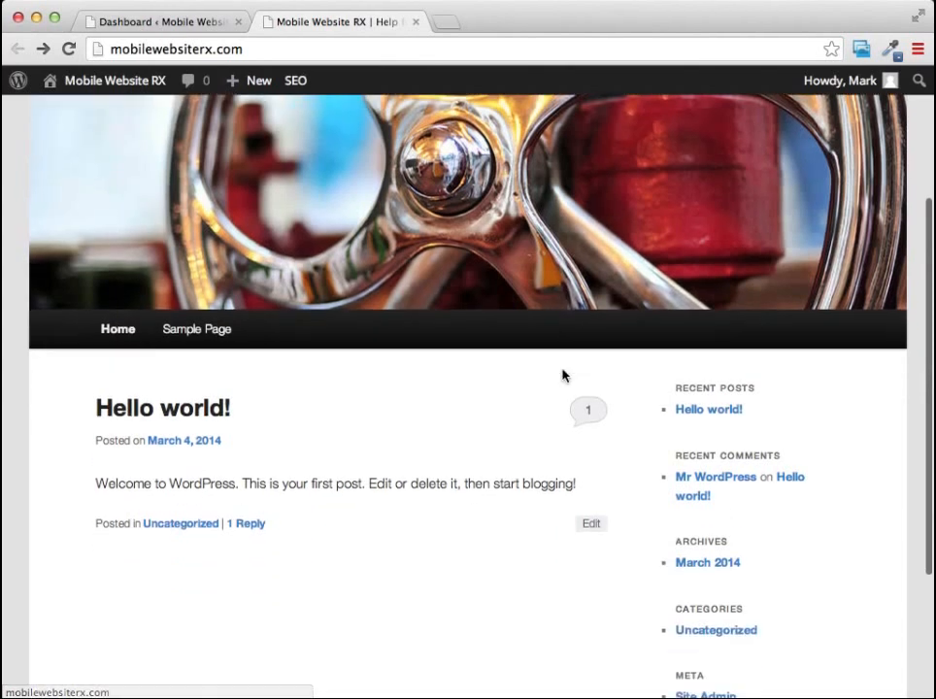
{"action": "left_click", "coordinate": [697, 412]}
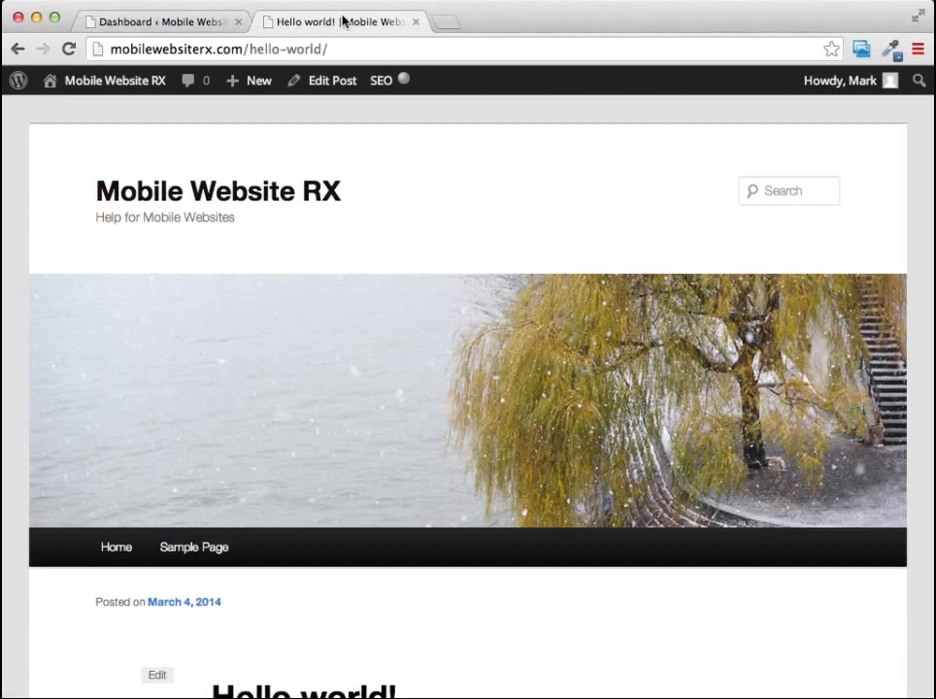
Return to the site's admin area and move the "Hello world!" post to the Trash.
{"action": "left_click", "coordinate": [162, 22]}
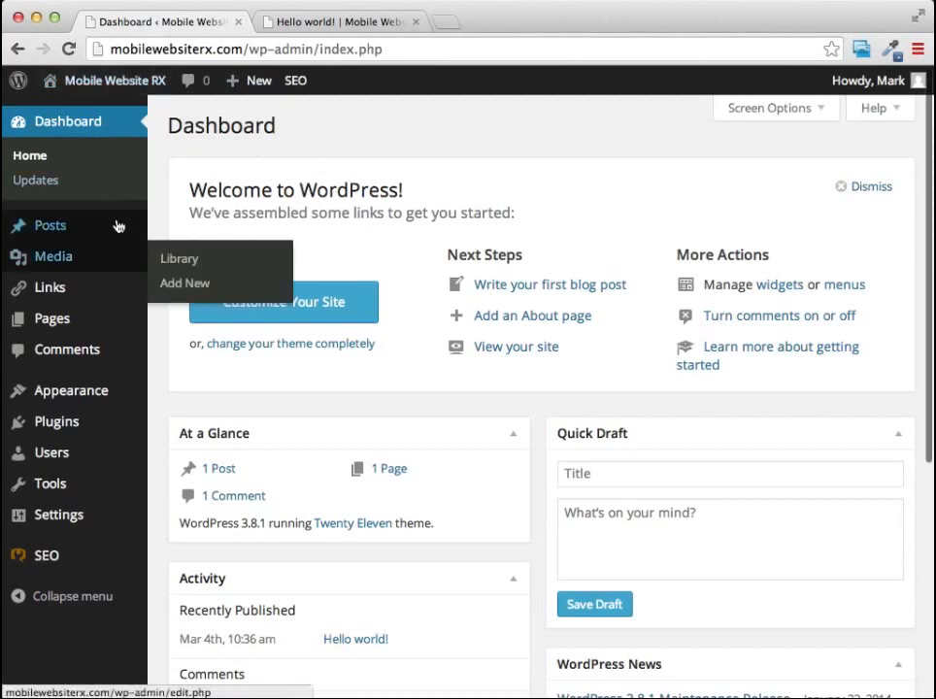
{"action": "mouse_move", "coordinate": [69, 224]}
{"action": "left_click", "coordinate": [52, 230]}
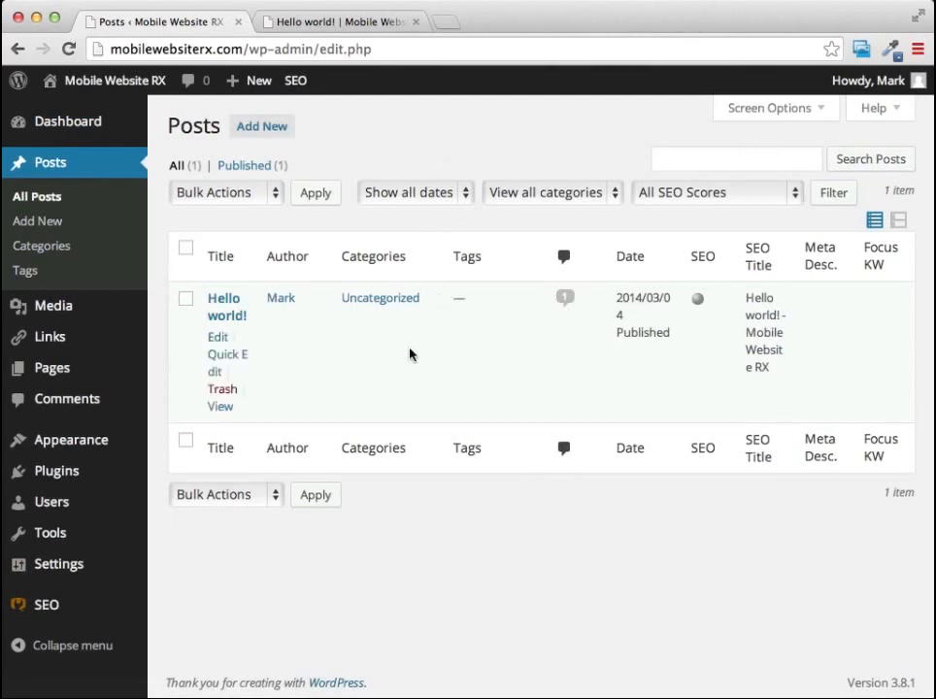
{"action": "left_click", "coordinate": [184, 301]}
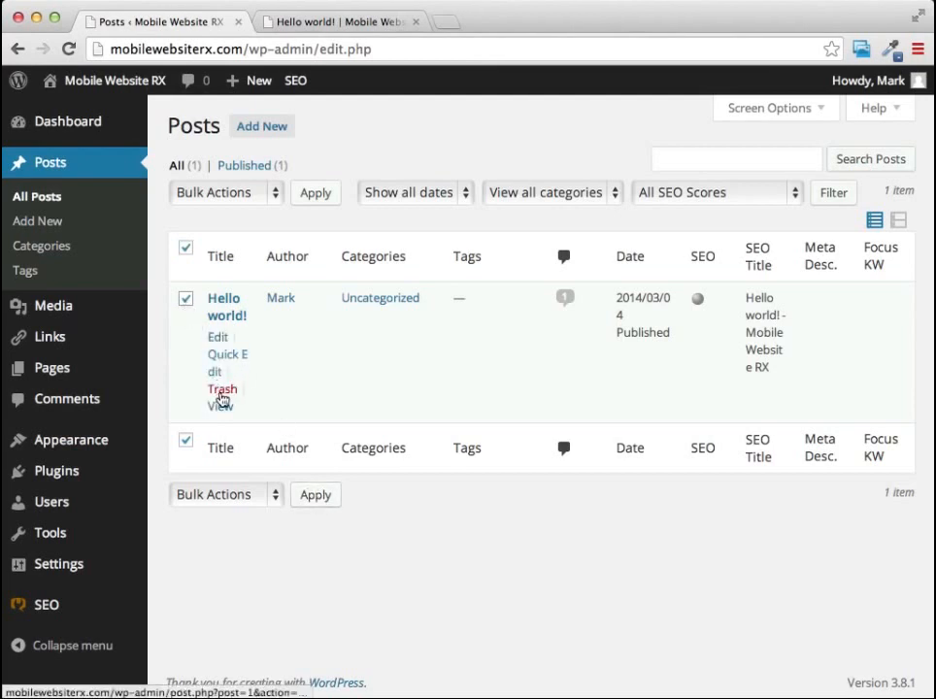
{"action": "left_click", "coordinate": [222, 389]}
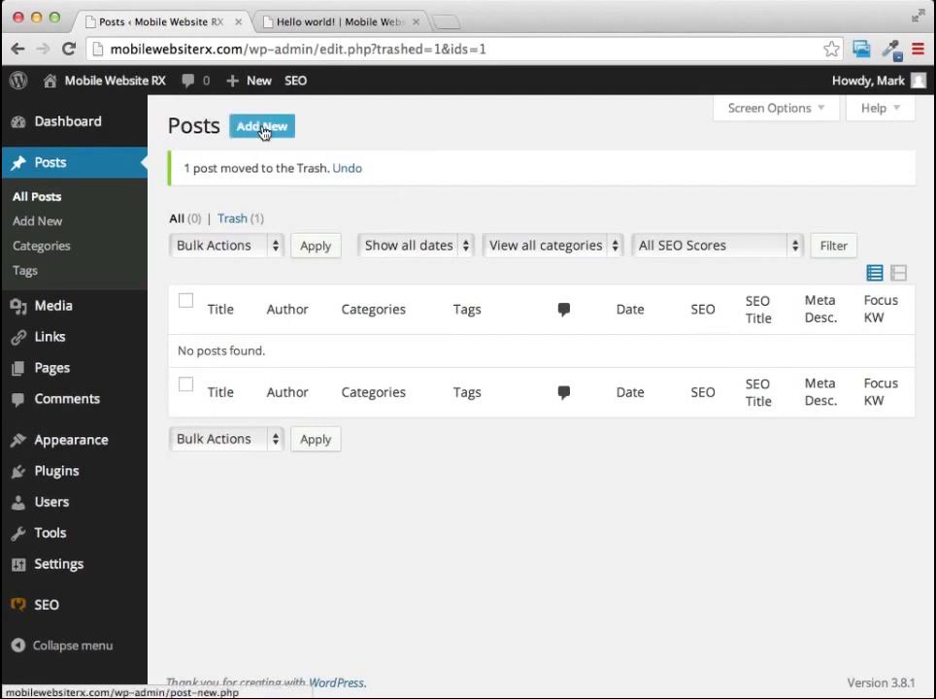
Start a new post titled "A New Mobile Website".
{"action": "left_click", "coordinate": [262, 132]}
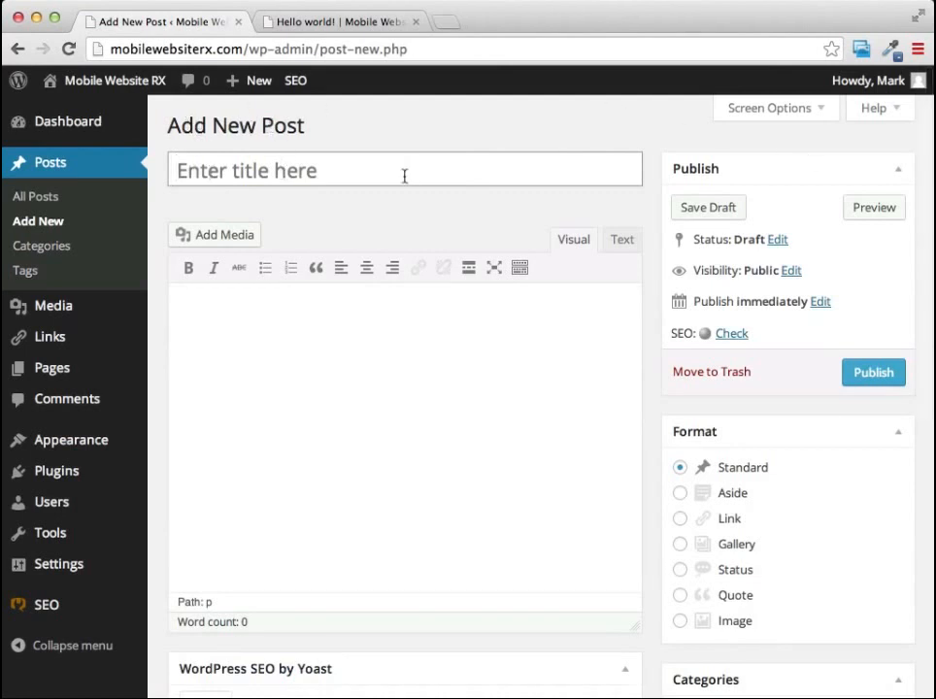
{"action": "left_click", "coordinate": [317, 170]}
{"action": "type", "text": "A New Mobile Website"}
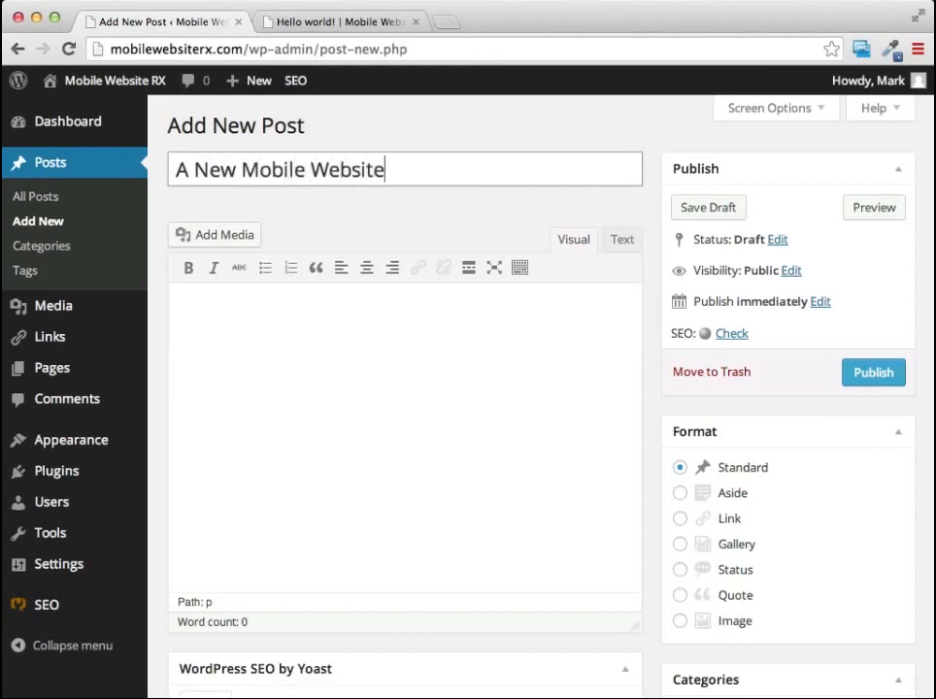
Write two body paragraphs: "This is where our content goes." and "We can talk about whatever we want on this page.".
{"action": "left_click", "coordinate": [412, 348]}
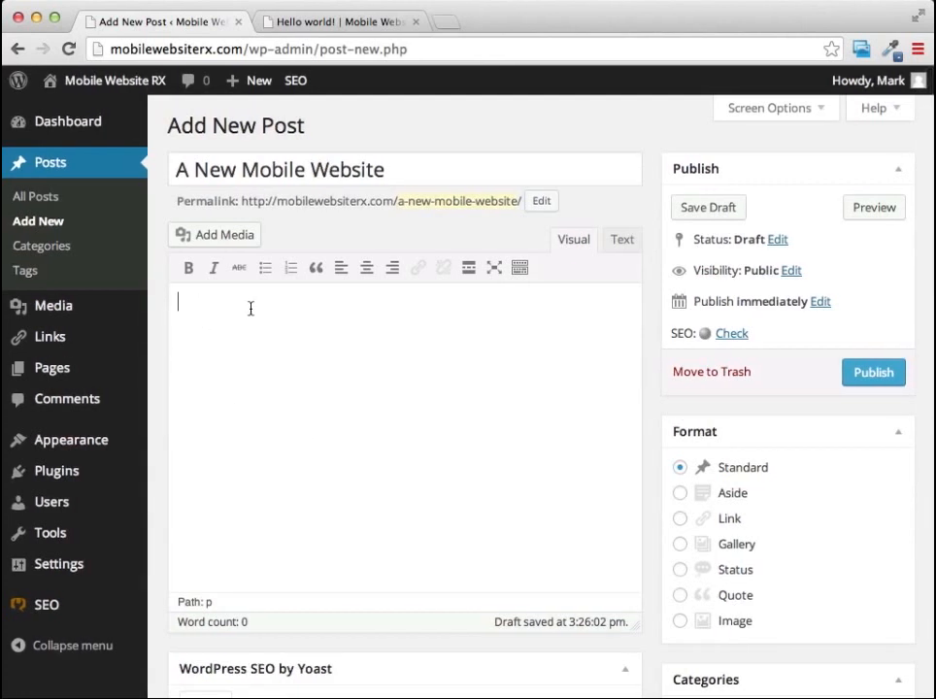
{"action": "type", "text": "This is where our content goes. "}
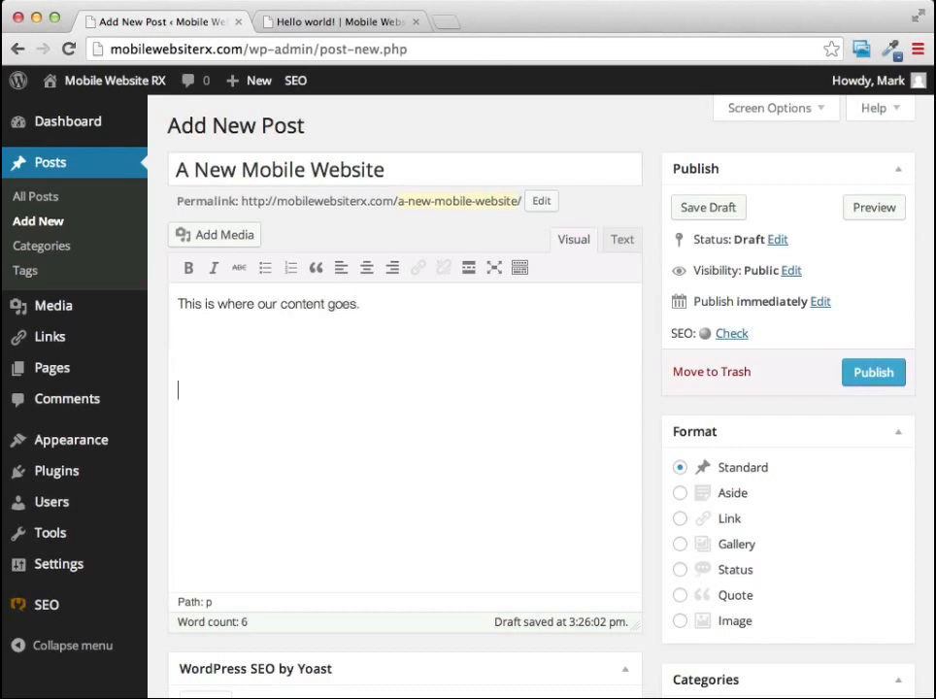
{"action": "type", "text": "We can talk about whatever w"}
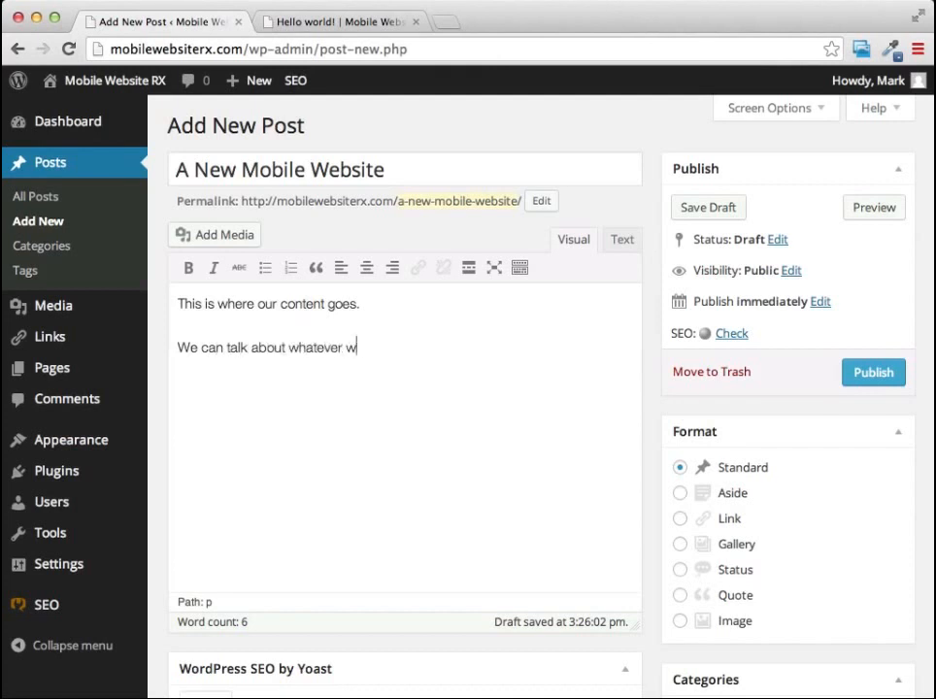
{"action": "type", "text": "e want on this page."}
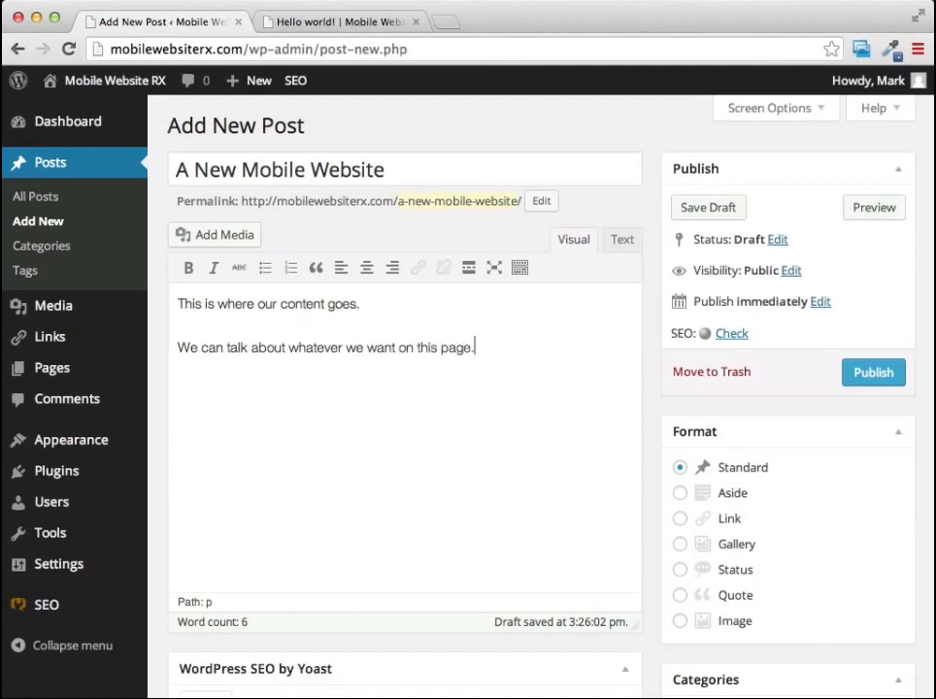
Show the editor's Kitchen Sink formatting tools and look through the available paragraph formats.
{"action": "scroll", "coordinate": [410, 281], "scroll_direction": "down", "scroll_amount": 2}
{"action": "scroll", "coordinate": [585, 292], "scroll_direction": "up", "scroll_amount": 1}
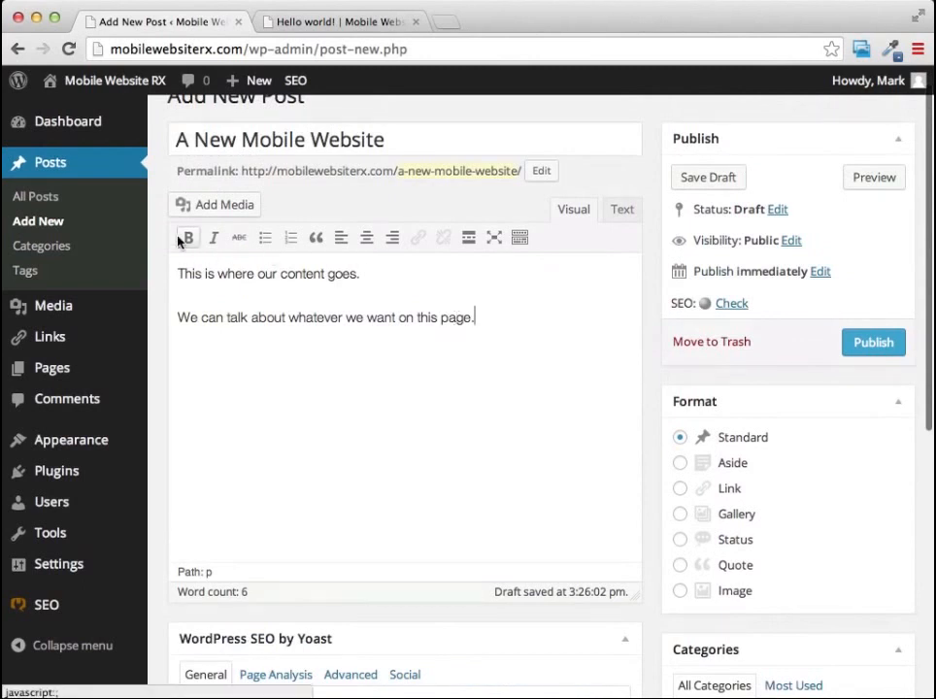
{"action": "scroll", "coordinate": [216, 242], "scroll_direction": "down", "scroll_amount": 1}
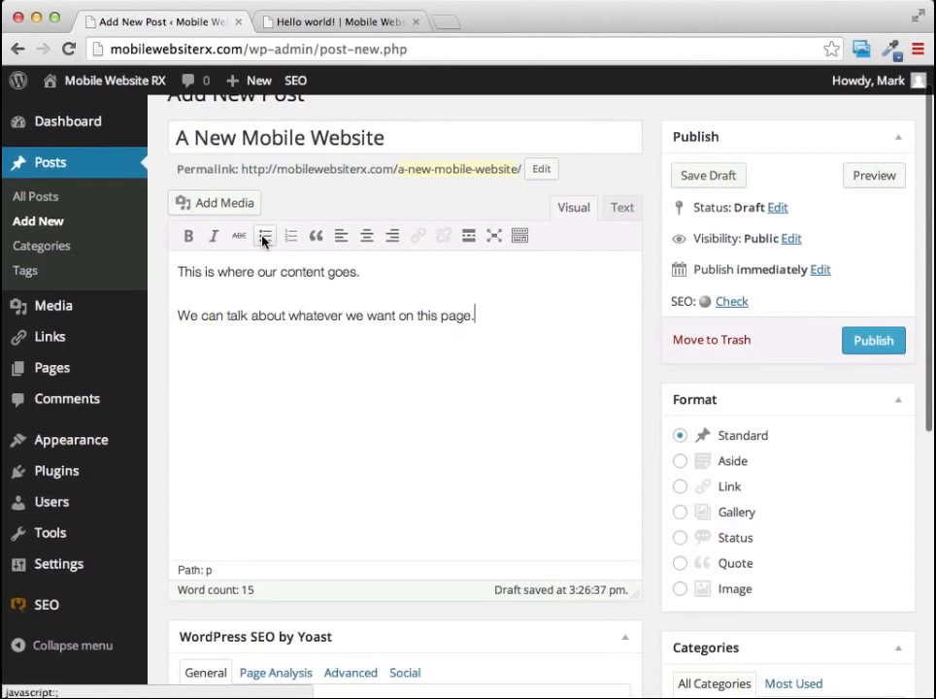
{"action": "scroll", "coordinate": [291, 258], "scroll_direction": "up", "scroll_amount": 1}
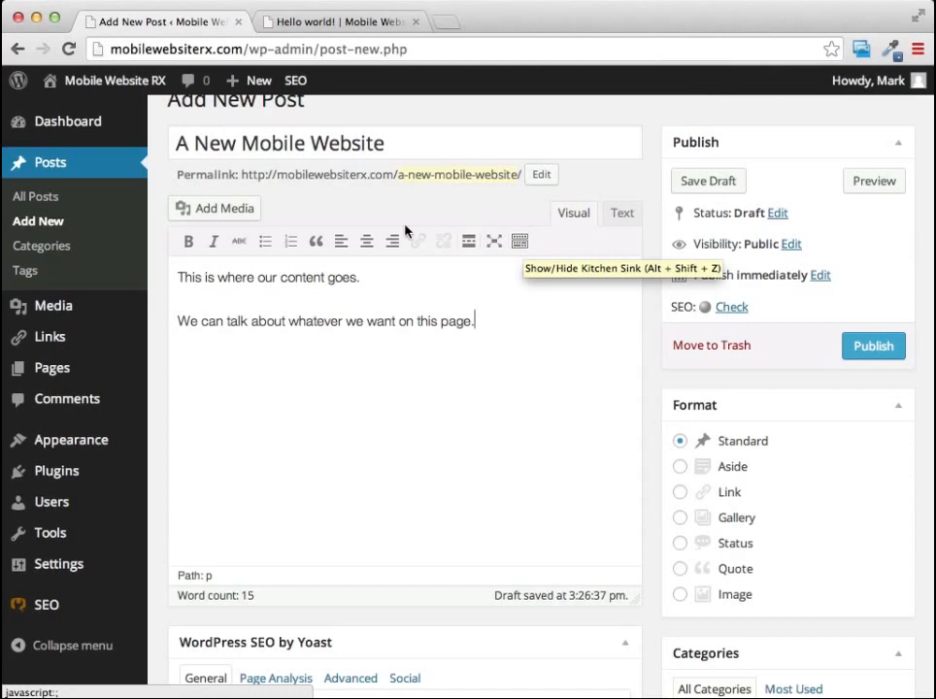
{"action": "left_click", "coordinate": [520, 241]}
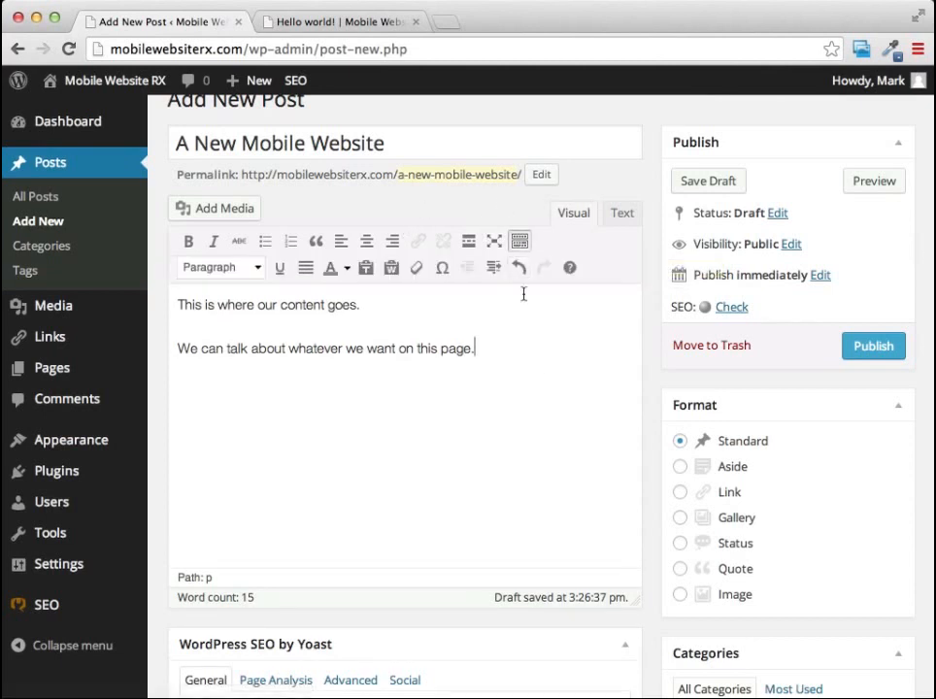
{"action": "left_click", "coordinate": [257, 270]}
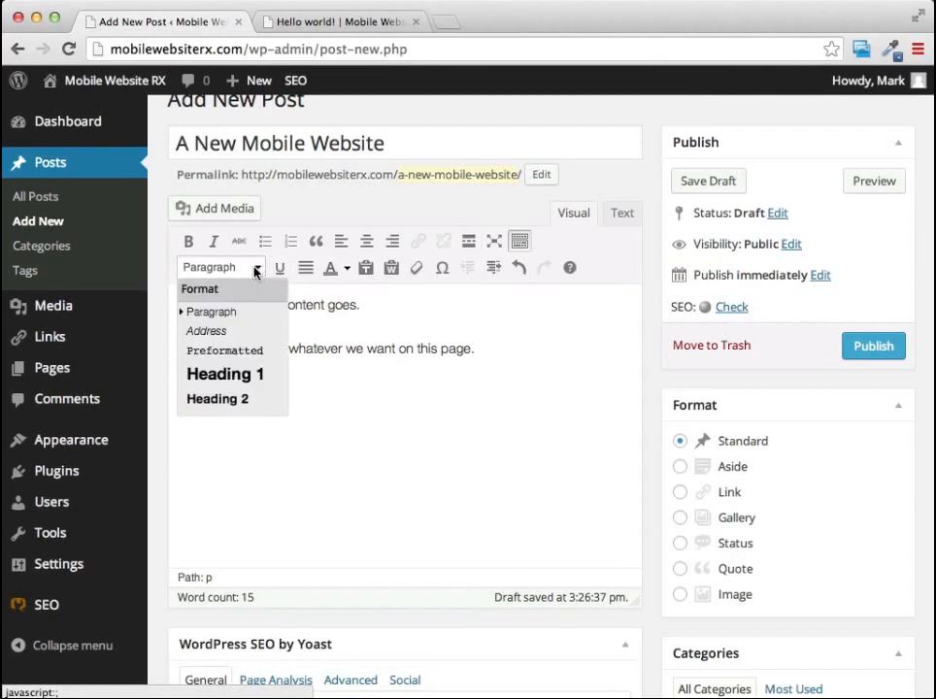
{"action": "left_click", "coordinate": [257, 270]}
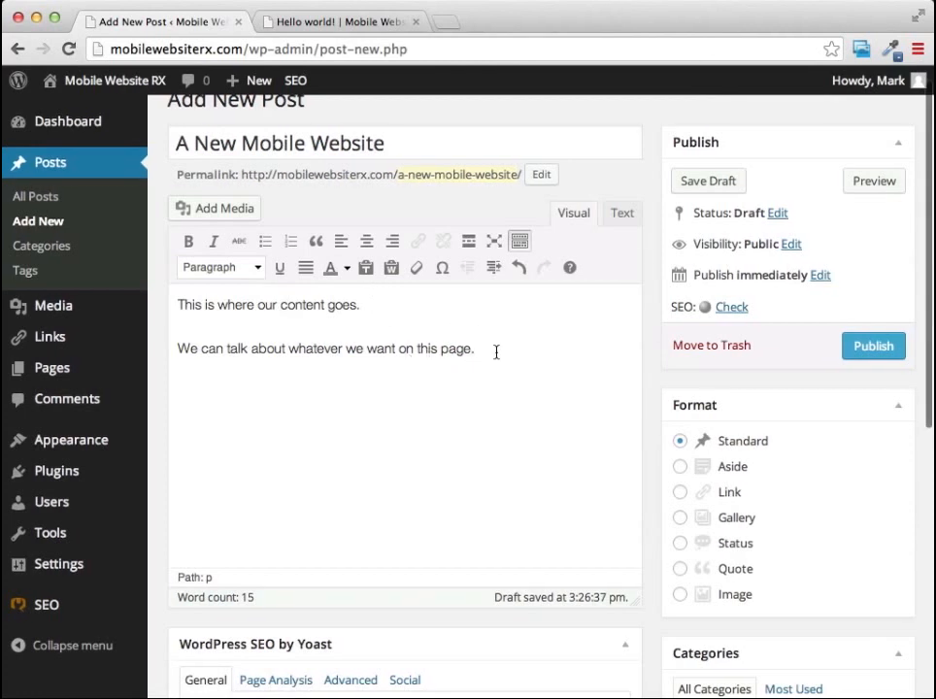
Format the line "This is where our content goes." as Heading 1.
{"action": "scroll", "coordinate": [495, 351], "scroll_direction": "right", "scroll_amount": 1}
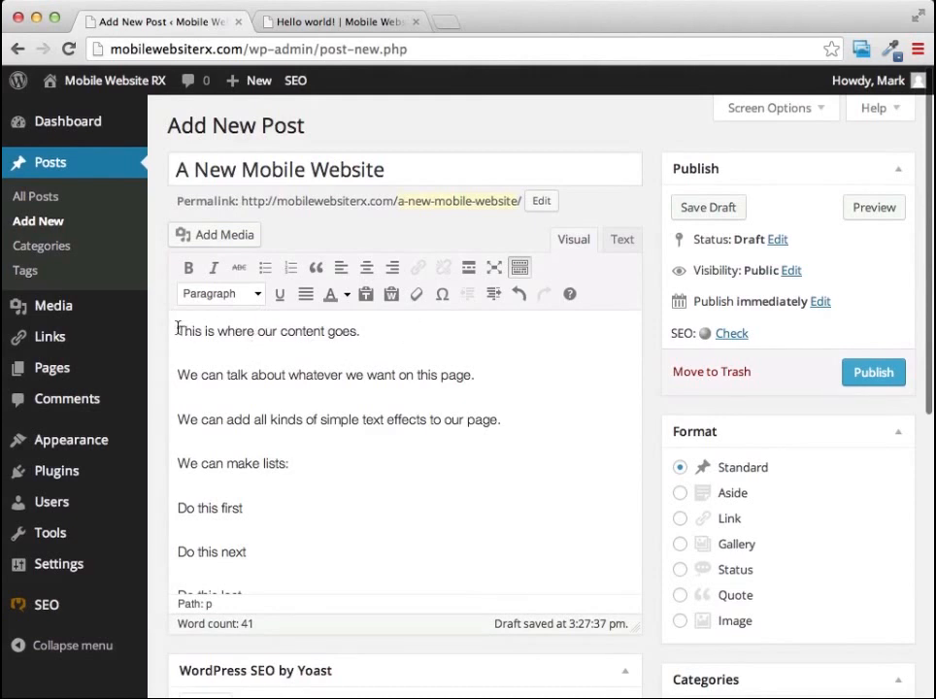
{"action": "left_click_drag", "start_coordinate": [177, 332], "coordinate": [366, 330]}
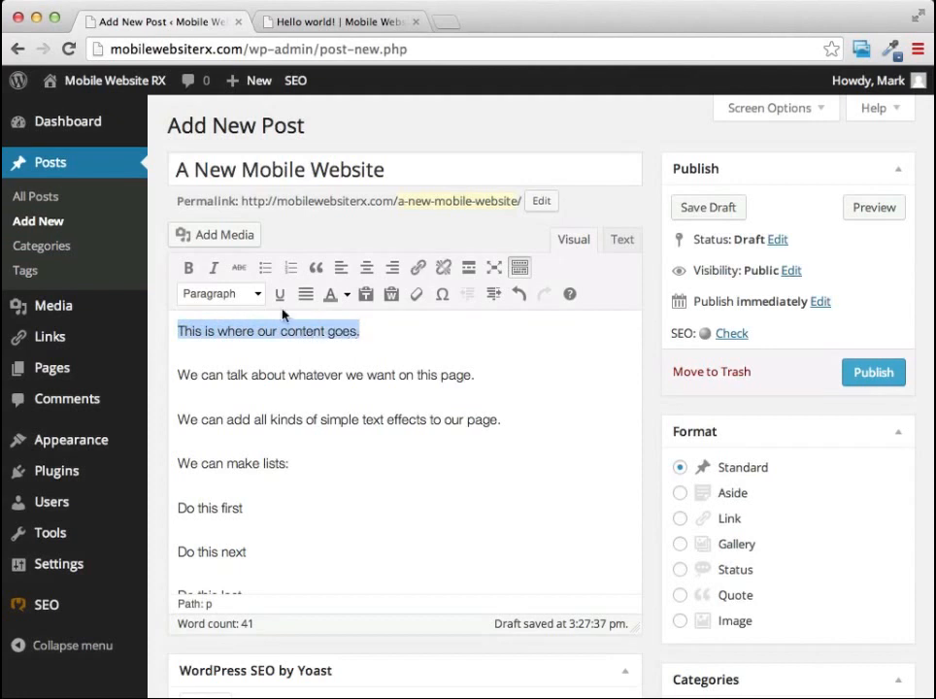
{"action": "left_click", "coordinate": [258, 295]}
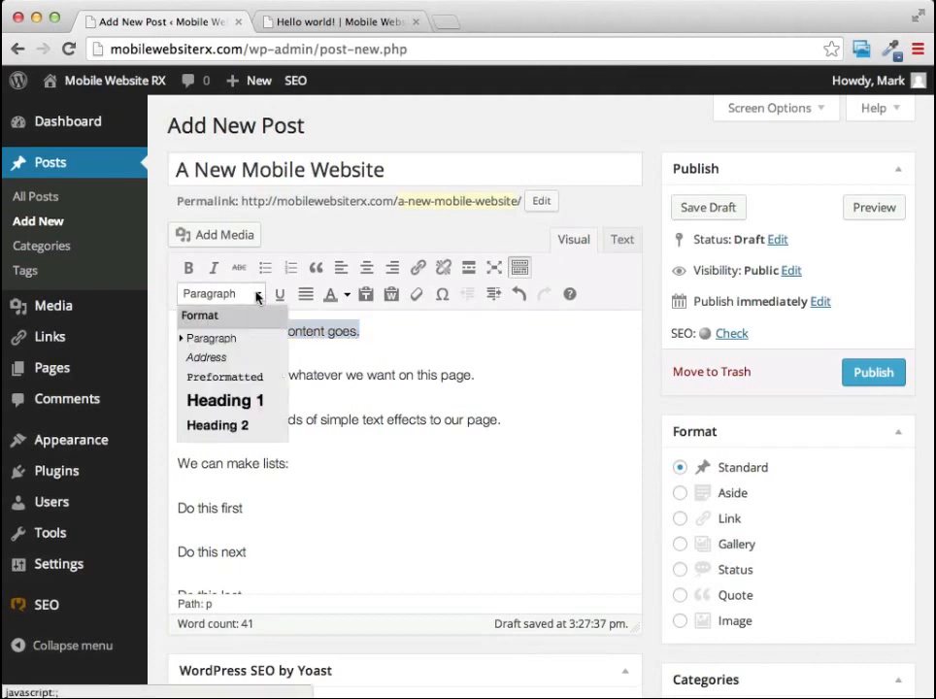
{"action": "left_click", "coordinate": [227, 401]}
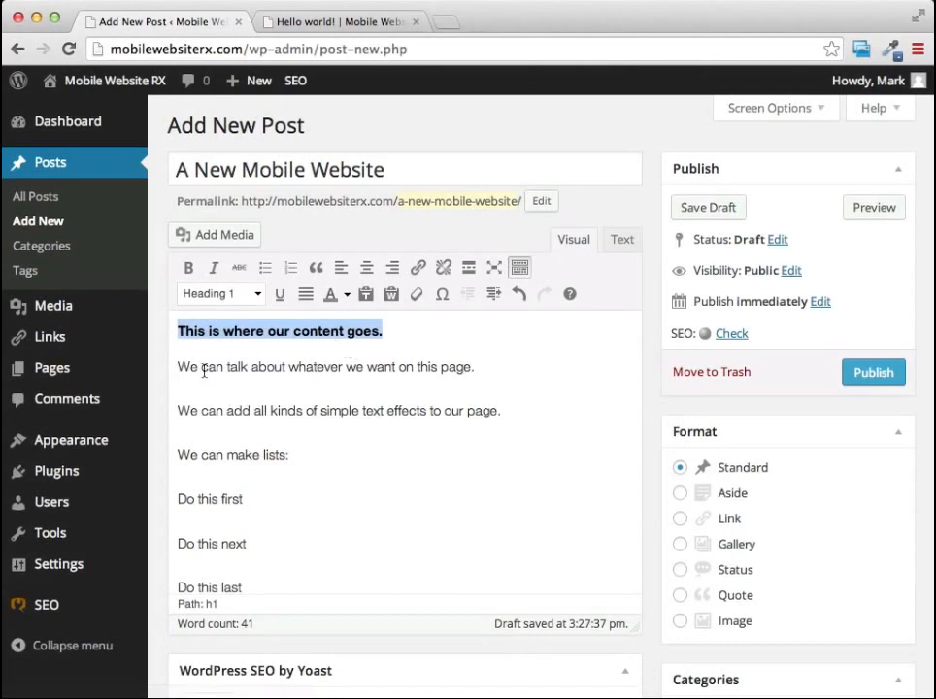
Make the word "whatever" in the second line bold and underlined.
{"action": "left_click_drag", "start_coordinate": [290, 367], "coordinate": [342, 367]}
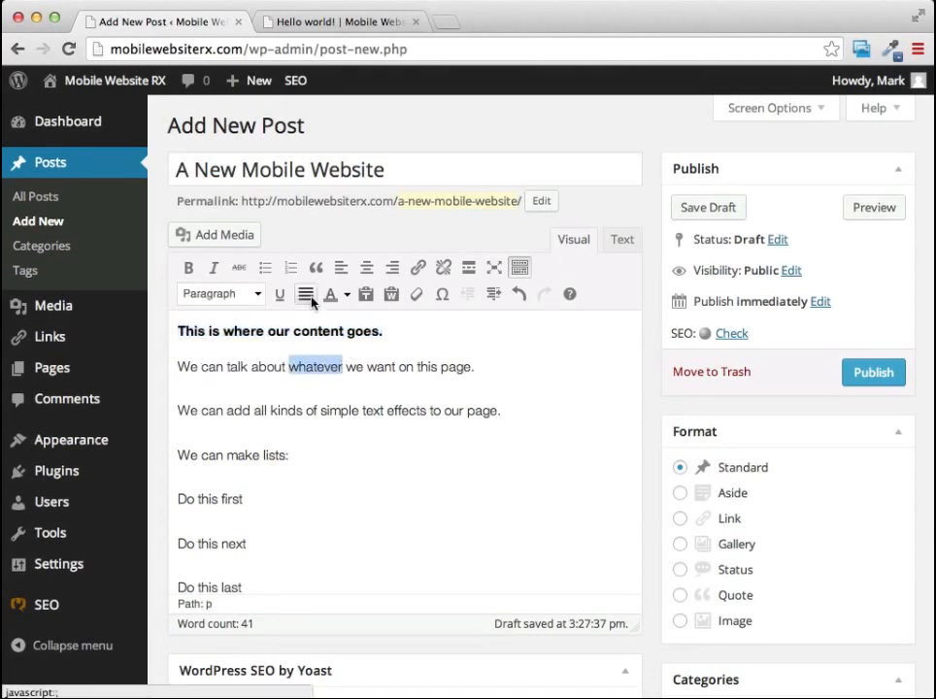
{"action": "left_click", "coordinate": [186, 270]}
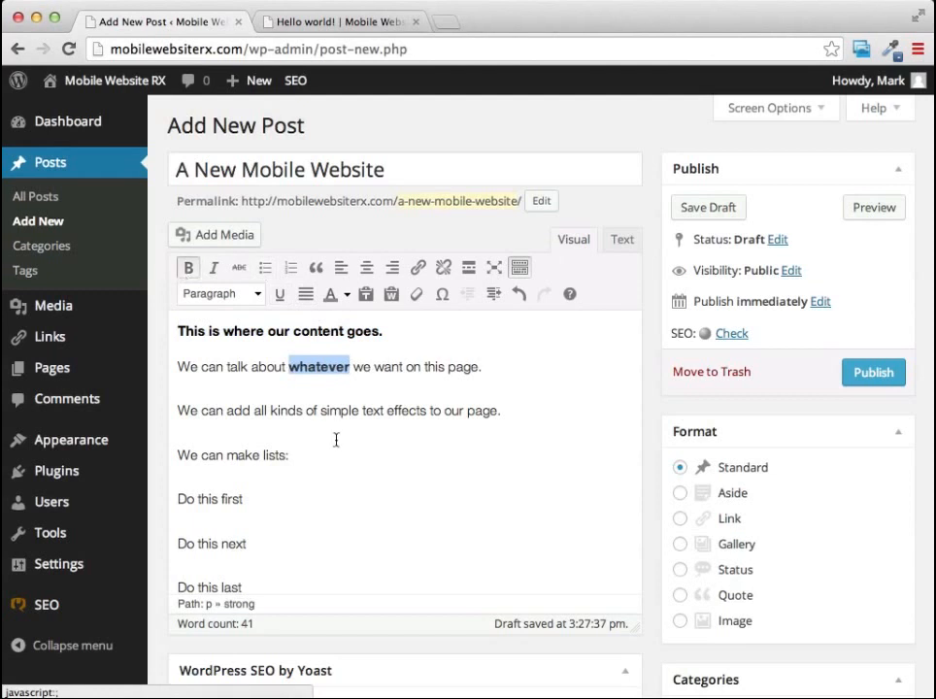
{"action": "left_click", "coordinate": [280, 295]}
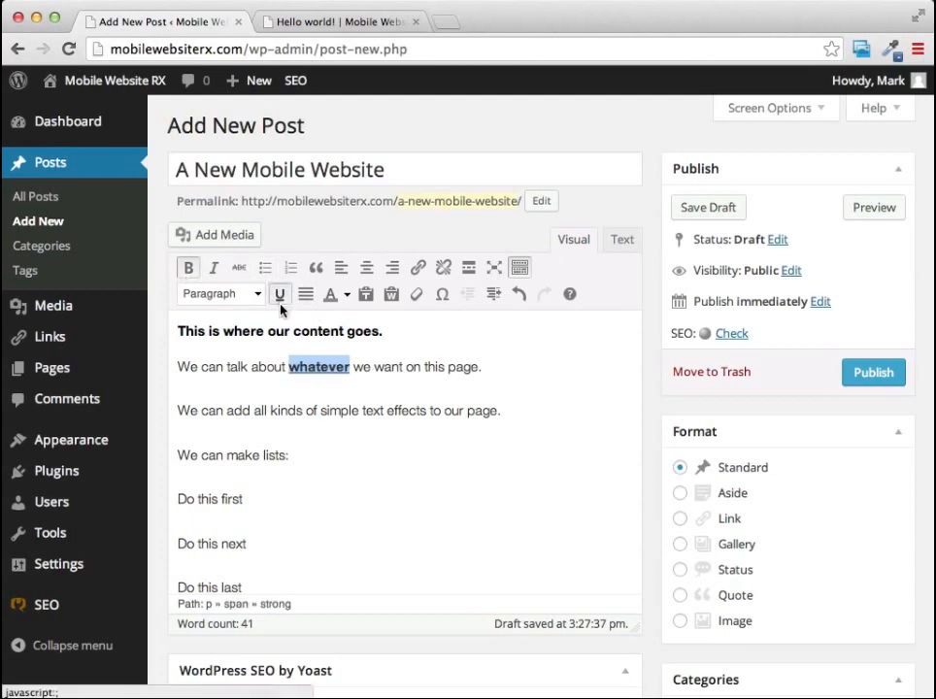
Turn the lines "Do this first", "Do this next" and "Do this last" into a numbered list.
{"action": "scroll", "coordinate": [442, 437], "scroll_direction": "down", "scroll_amount": 2}
{"action": "left_click_drag", "start_coordinate": [247, 491], "coordinate": [178, 406]}
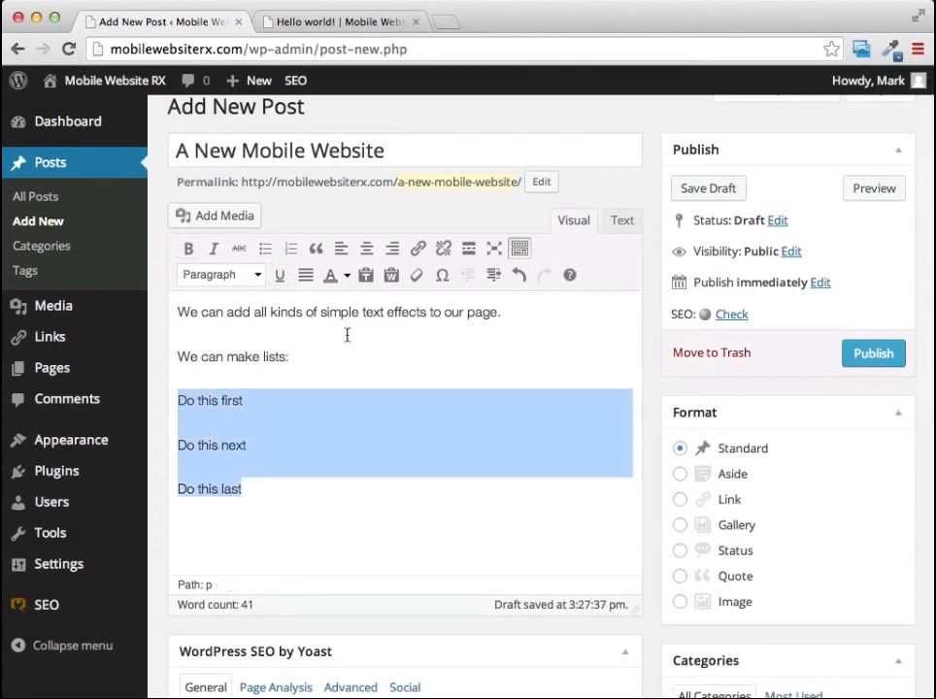
{"action": "scroll", "coordinate": [330, 300], "scroll_direction": "up", "scroll_amount": 1}
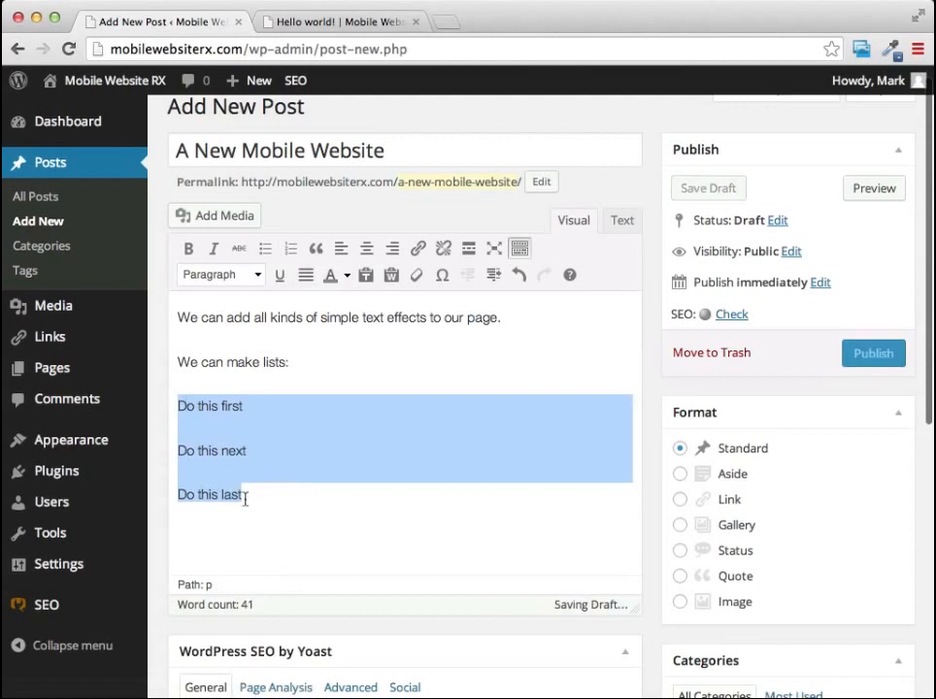
{"action": "left_click", "coordinate": [291, 249]}
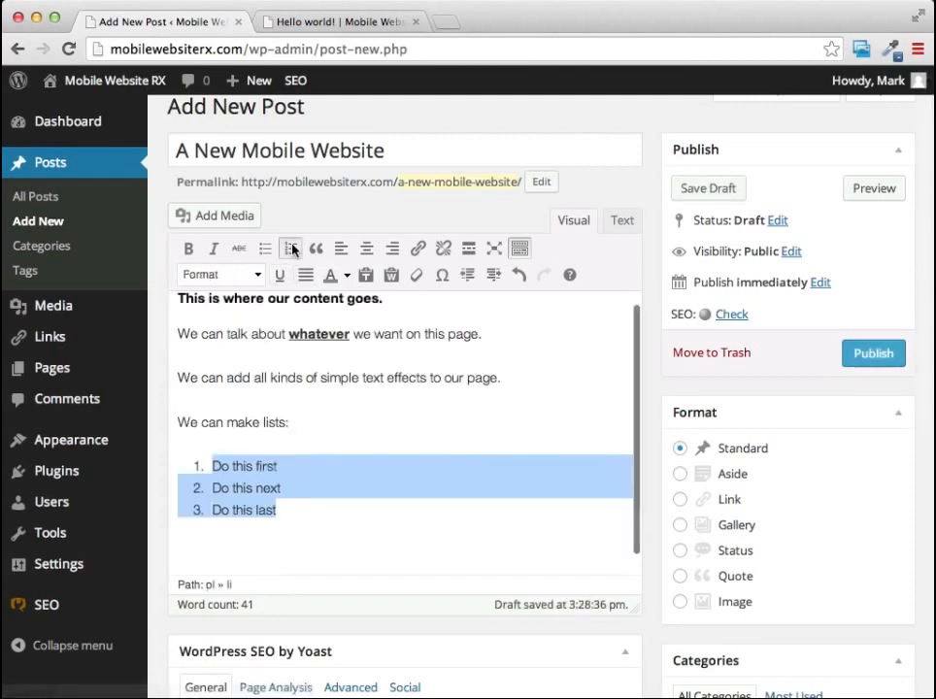
{"action": "left_click", "coordinate": [320, 532]}
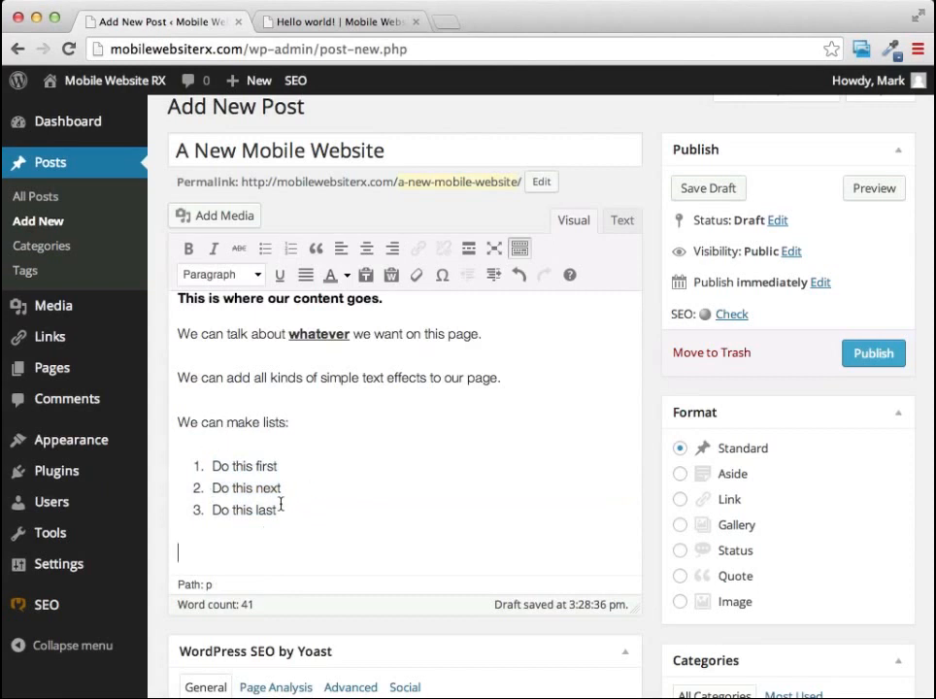
Review the finished post content together with the SEO, format, category and tag settings around the editor.
{"action": "scroll", "coordinate": [512, 372], "scroll_direction": "down", "scroll_amount": 5}
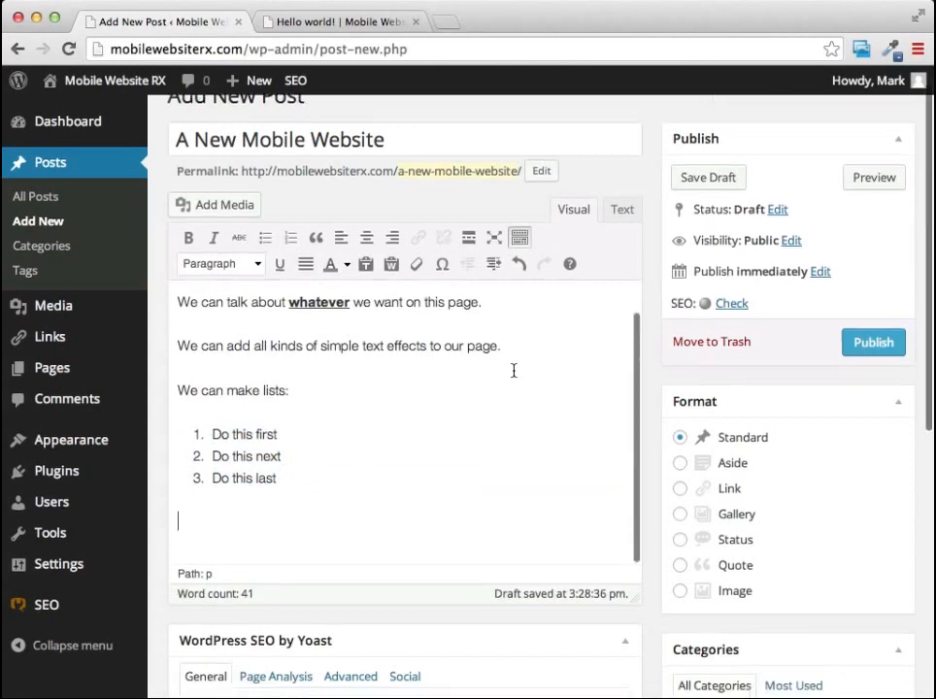
{"action": "scroll", "coordinate": [514, 370], "scroll_direction": "up", "scroll_amount": 5}
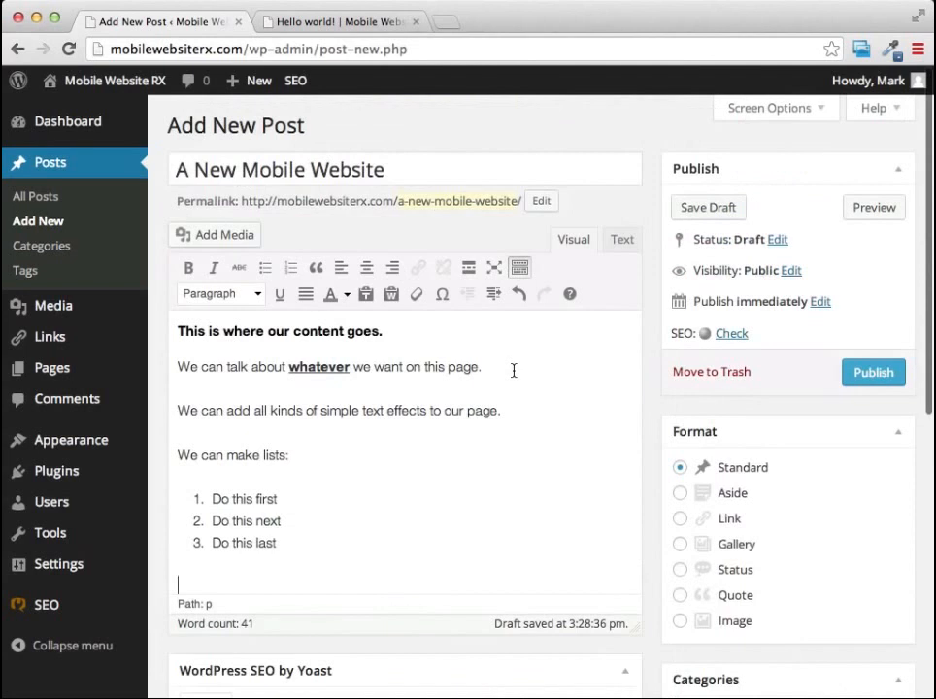
{"action": "scroll", "coordinate": [550, 428], "scroll_direction": "down", "scroll_amount": 5}
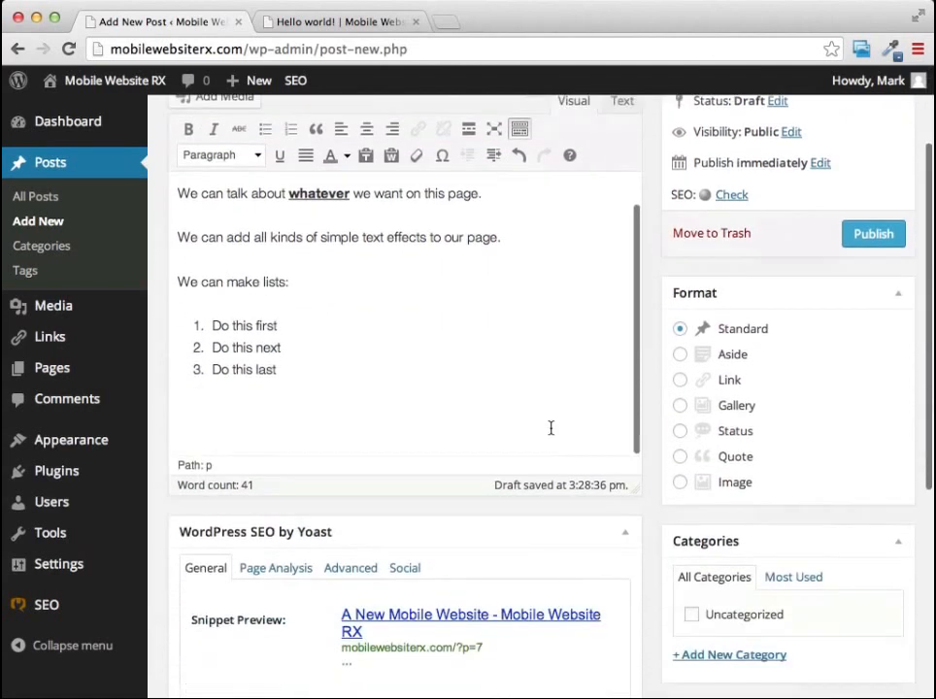
{"action": "scroll", "coordinate": [453, 462], "scroll_direction": "down", "scroll_amount": 3}
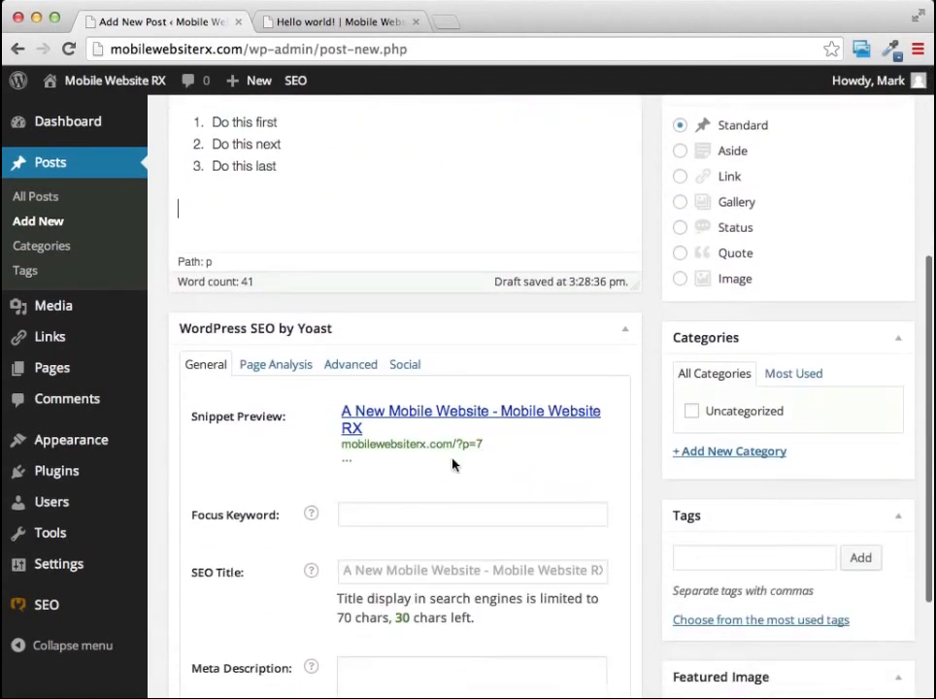
{"action": "scroll", "coordinate": [557, 345], "scroll_direction": "down", "scroll_amount": 1}
{"action": "scroll", "coordinate": [557, 345], "scroll_direction": "up", "scroll_amount": 3}
{"action": "scroll", "coordinate": [554, 345], "scroll_direction": "up", "scroll_amount": 5}
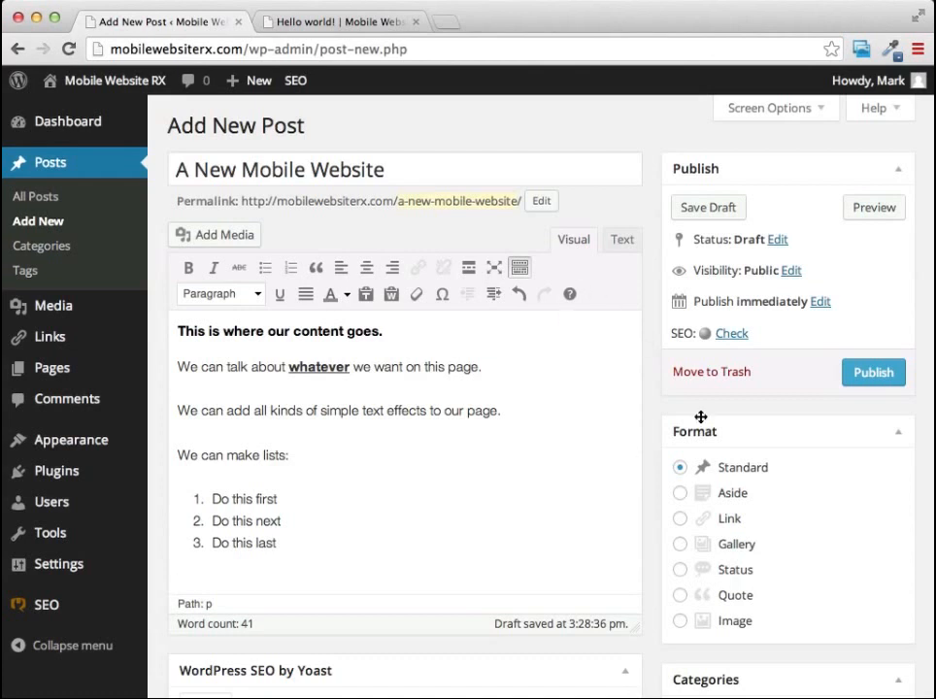
{"action": "scroll", "coordinate": [795, 537], "scroll_direction": "down", "scroll_amount": 1}
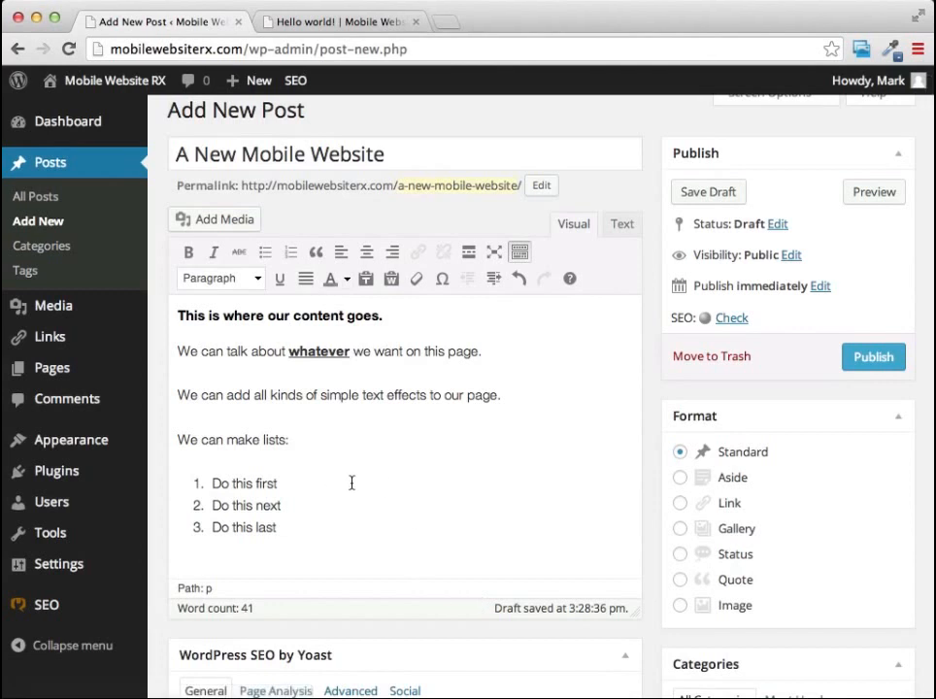
{"action": "scroll", "coordinate": [383, 482], "scroll_direction": "up", "scroll_amount": 1}
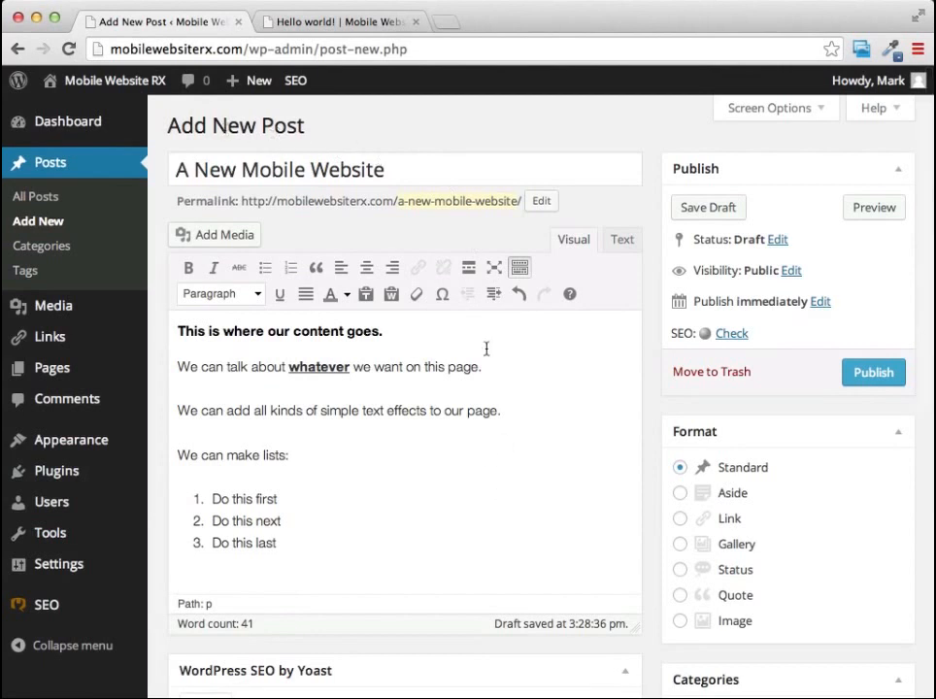
Publish the post "A New Mobile Website".
{"action": "left_click", "coordinate": [870, 375]}
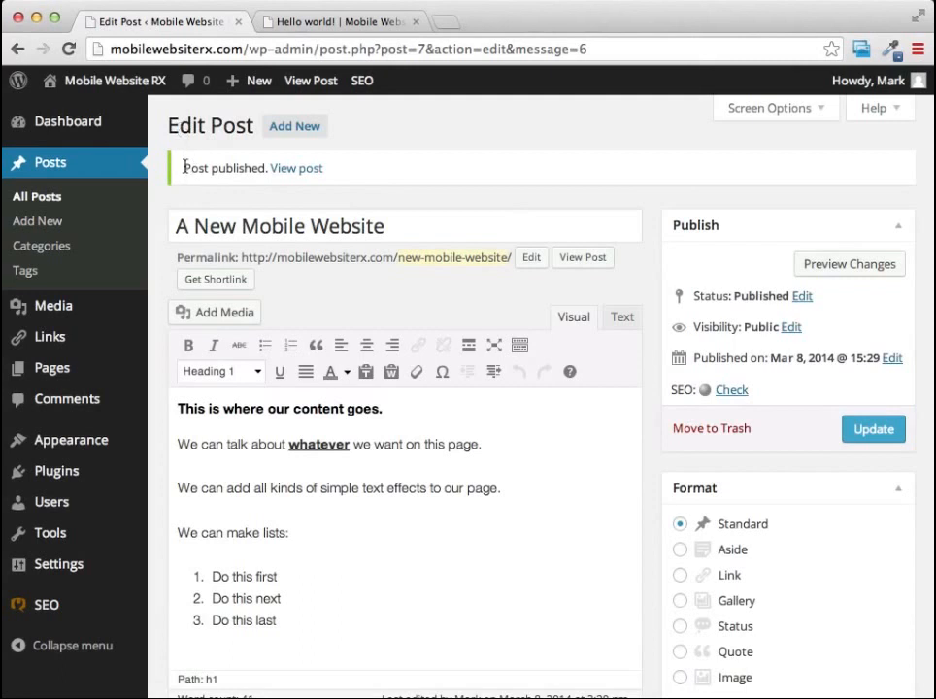
{"action": "left_click_drag", "start_coordinate": [184, 167], "coordinate": [329, 168]}
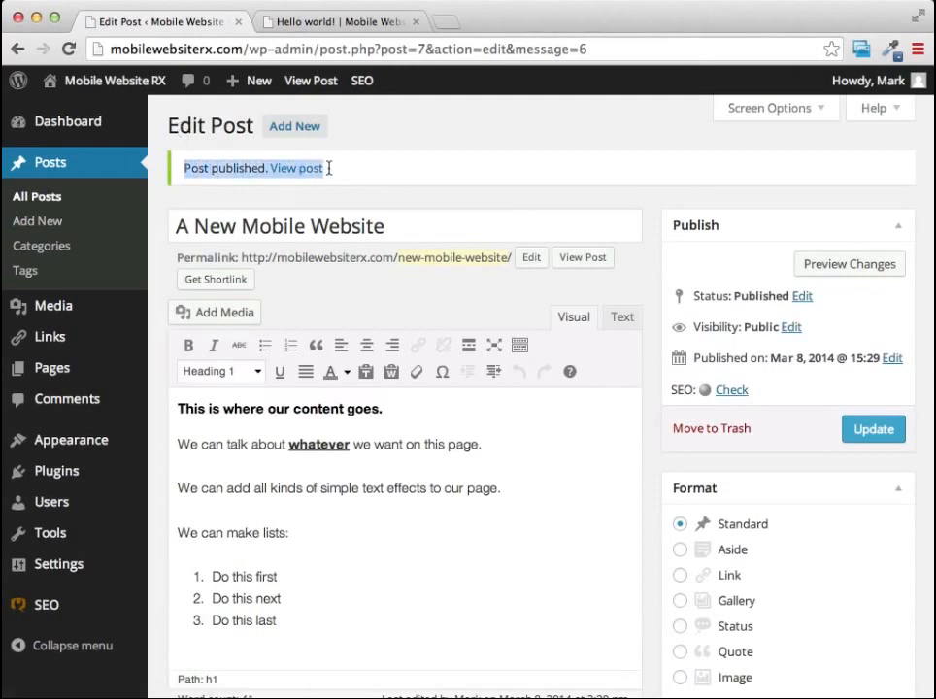
{"action": "left_click", "coordinate": [445, 137]}
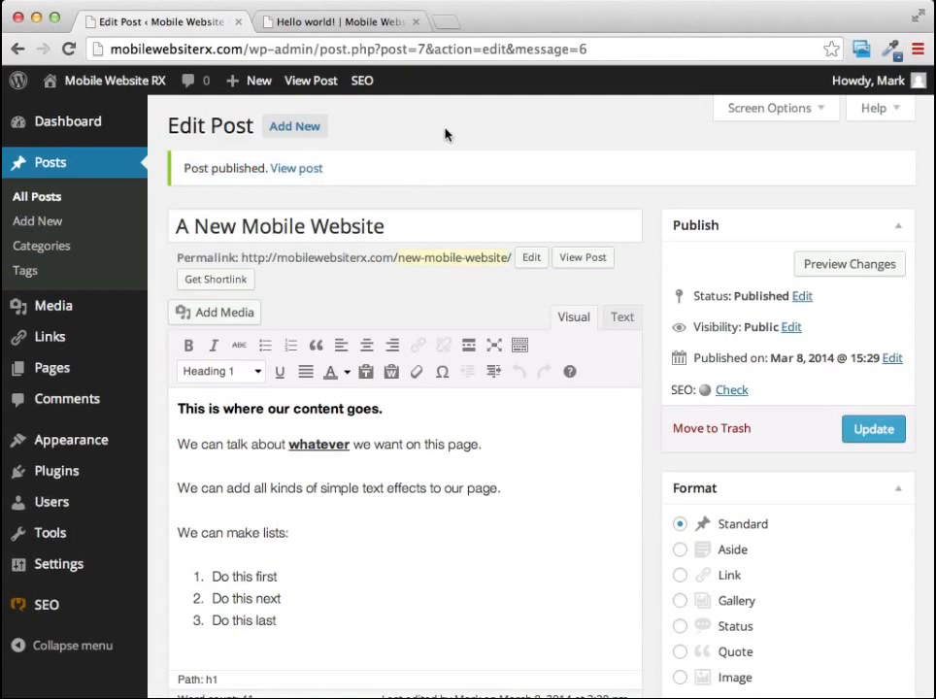
View the published post in a new browser tab and check its heading, text formatting and numbered list.
{"action": "right_click", "coordinate": [303, 171]}
{"action": "left_click", "coordinate": [315, 178]}
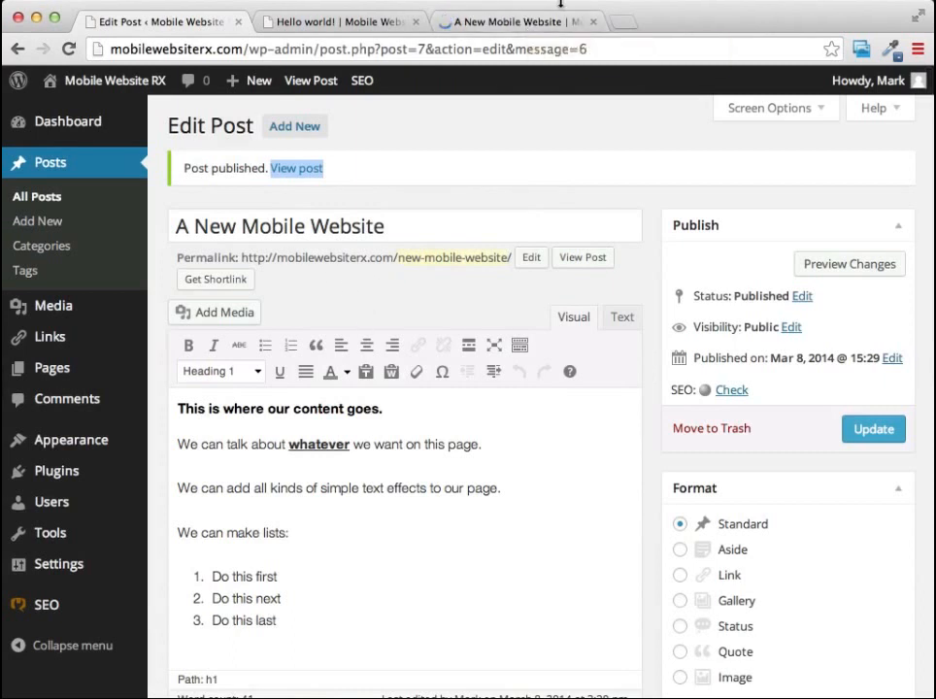
{"action": "left_click", "coordinate": [486, 23]}
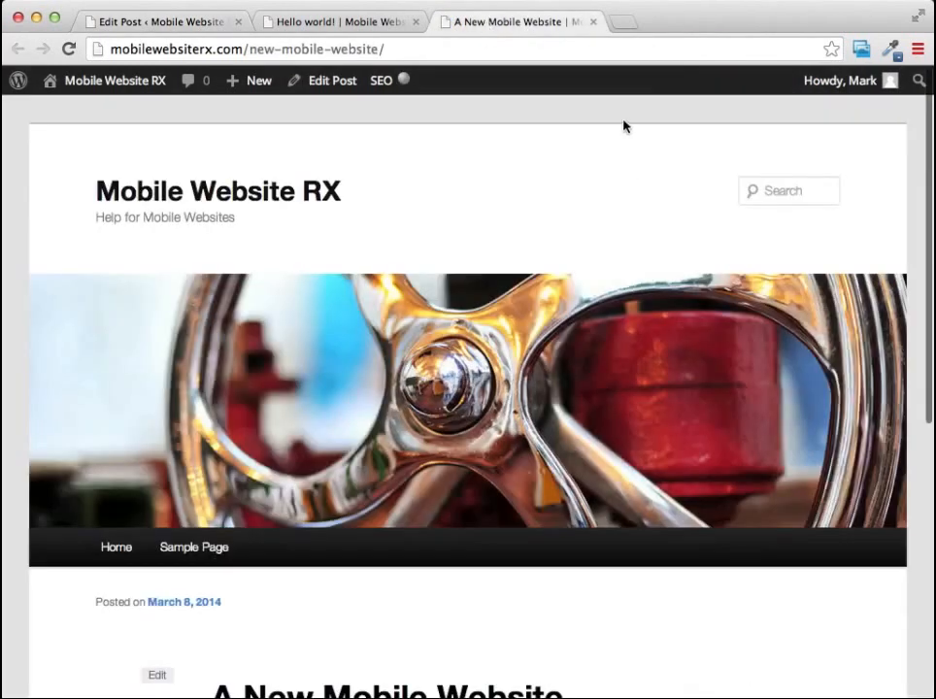
{"action": "scroll", "coordinate": [623, 126], "scroll_direction": "down", "scroll_amount": 5}
{"action": "scroll", "coordinate": [623, 125], "scroll_direction": "down", "scroll_amount": 3}
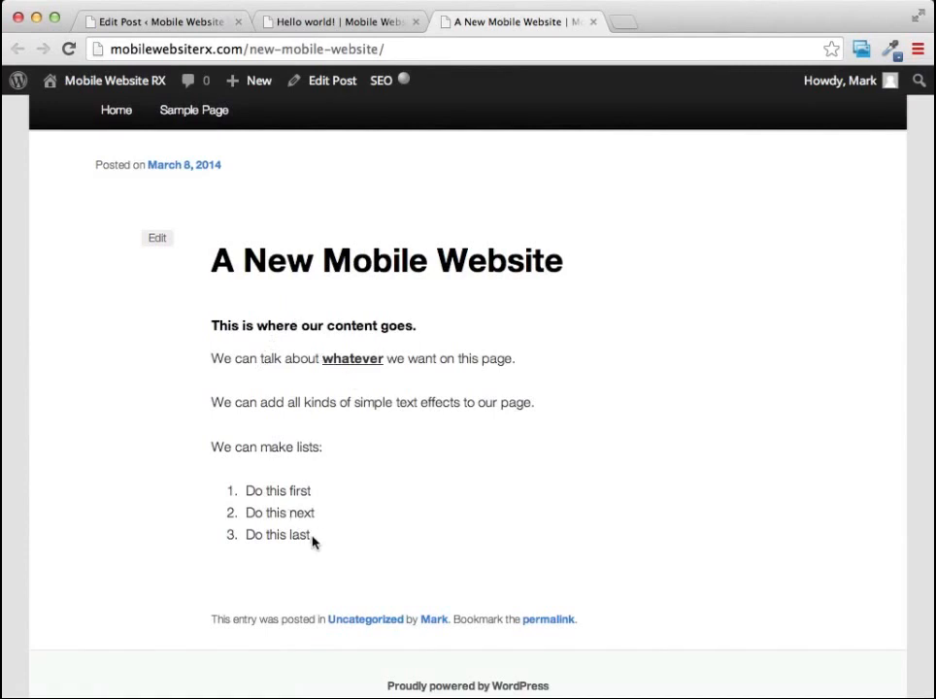
{"action": "scroll", "coordinate": [469, 496], "scroll_direction": "up", "scroll_amount": 5}
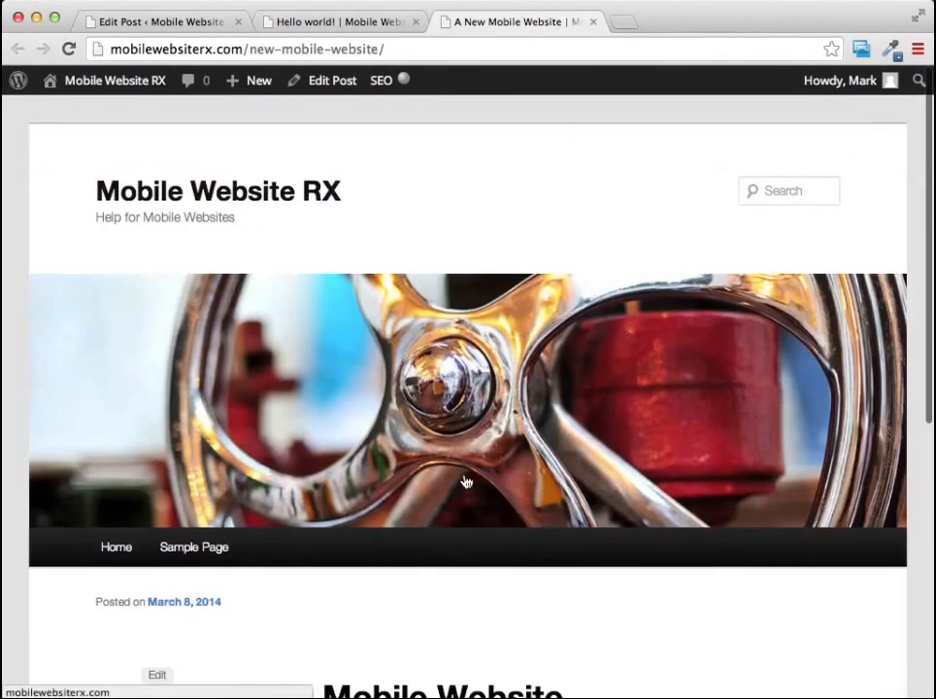
Check the post on the site's home page, and view "A New Mobile Website" from the recent posts there.
{"action": "left_click", "coordinate": [216, 198]}
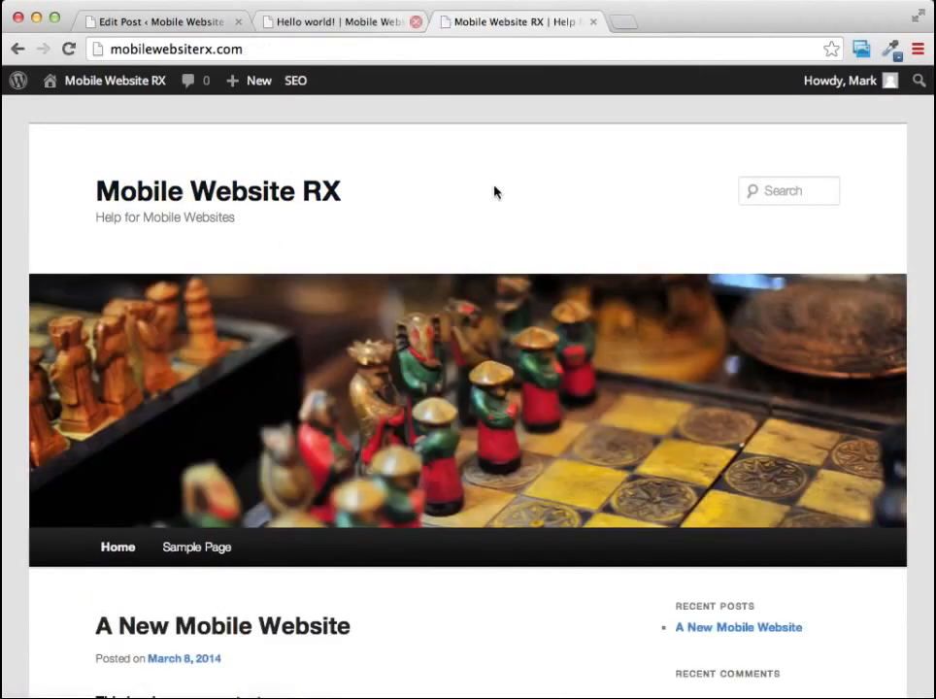
{"action": "scroll", "coordinate": [579, 518], "scroll_direction": "down", "scroll_amount": 4}
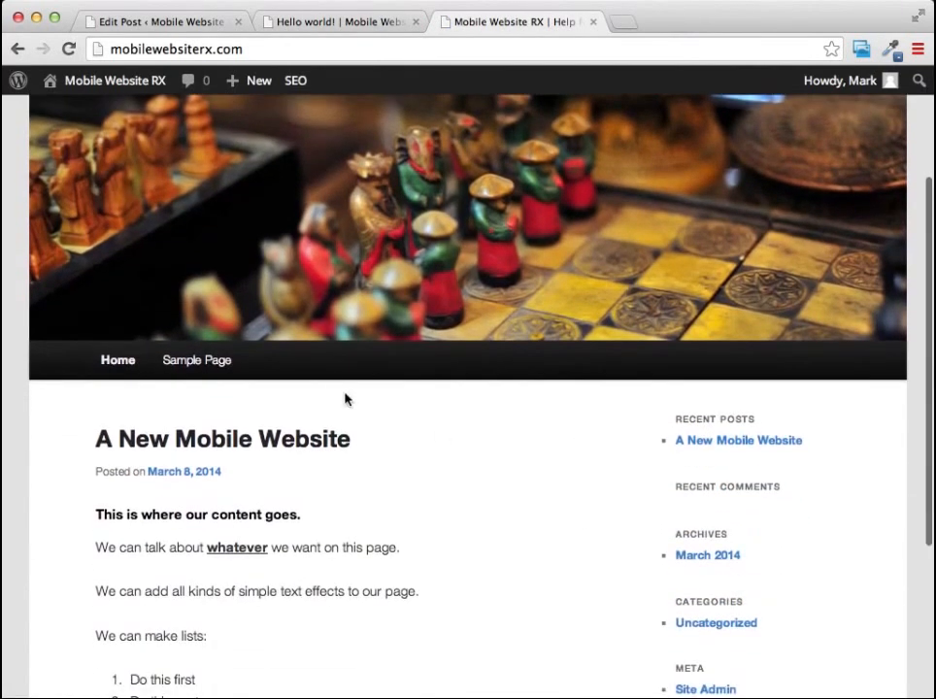
{"action": "mouse_move", "coordinate": [287, 79]}
{"action": "left_click", "coordinate": [728, 443]}
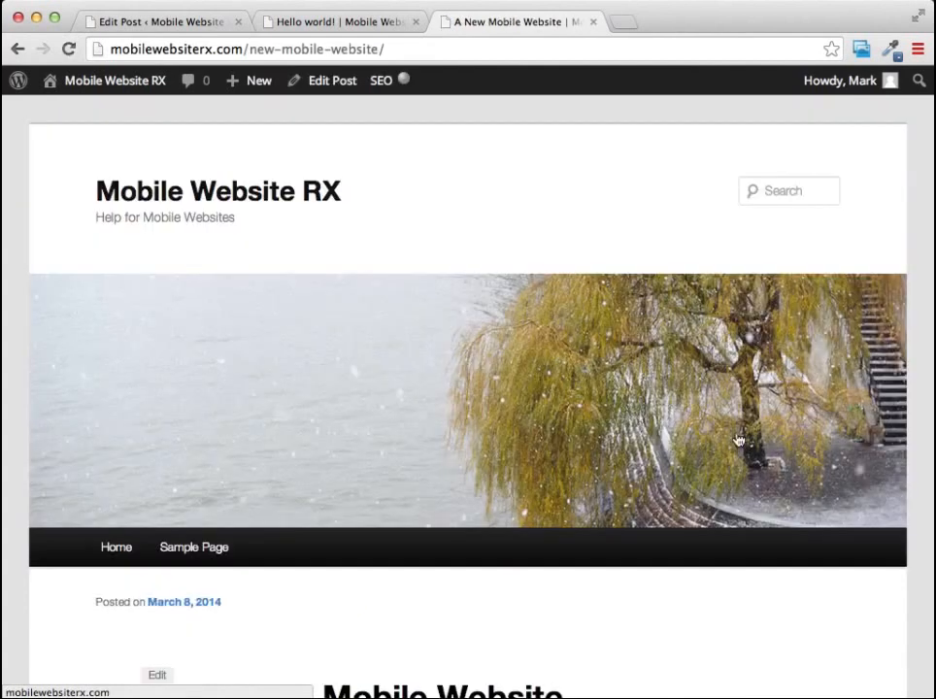
{"action": "mouse_move", "coordinate": [81, 97]}
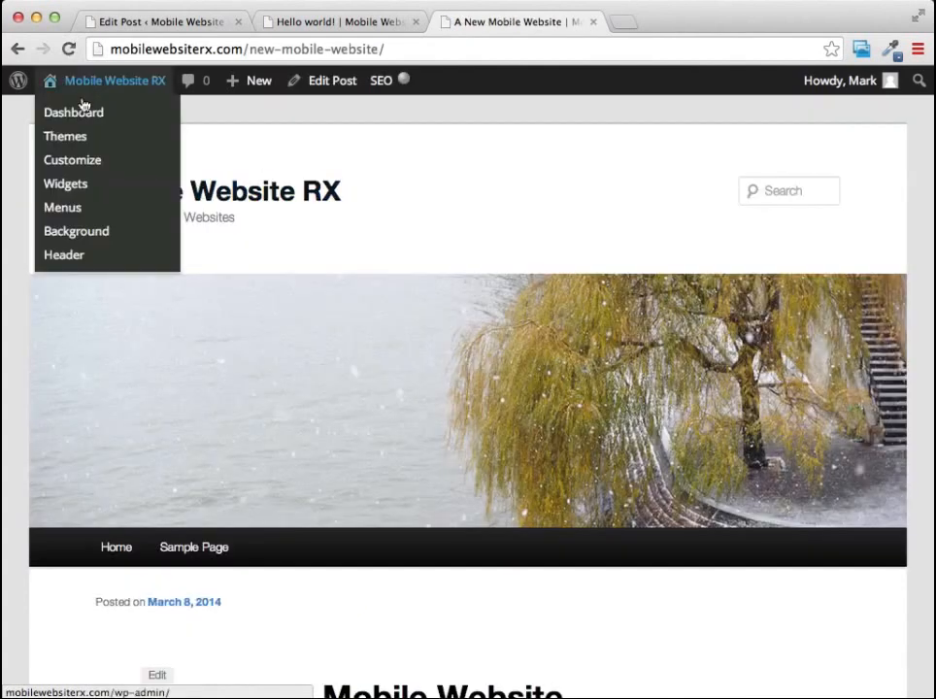
{"action": "scroll", "coordinate": [583, 207], "scroll_direction": "down", "scroll_amount": 5}
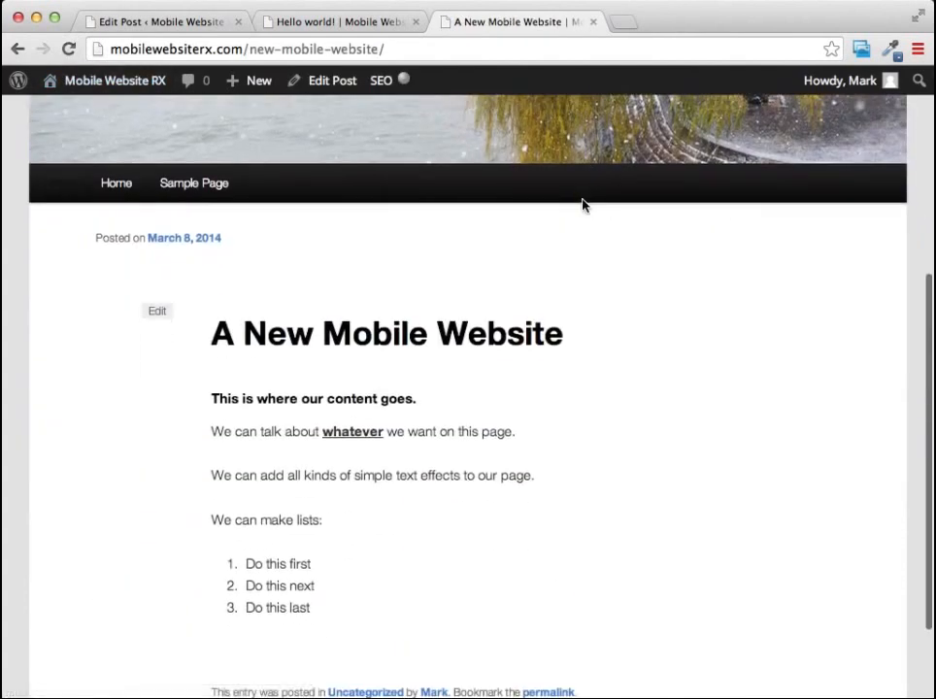
{"action": "scroll", "coordinate": [582, 207], "scroll_direction": "up", "scroll_amount": 5}
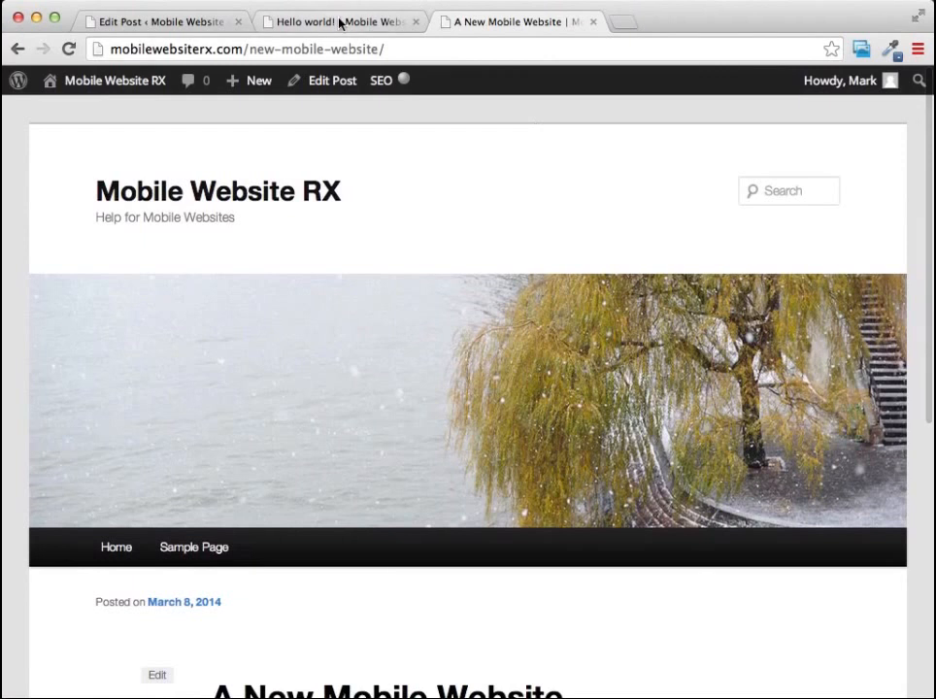
Return to the post editor and start another new post titled "Our 2nd Post".
{"action": "left_click", "coordinate": [340, 23]}
{"action": "left_click", "coordinate": [186, 24]}
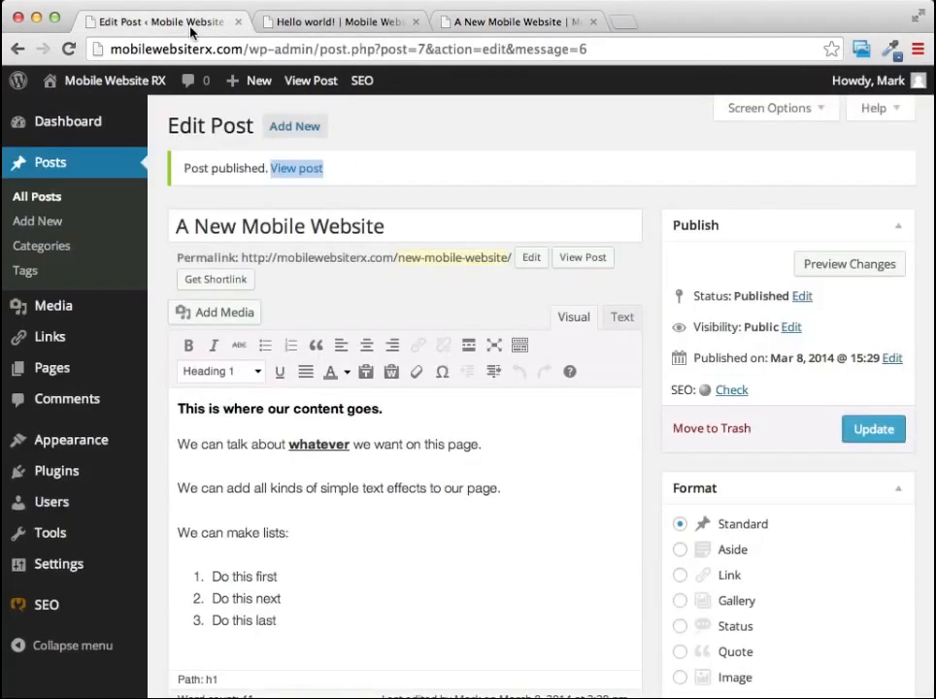
{"action": "left_click", "coordinate": [299, 127]}
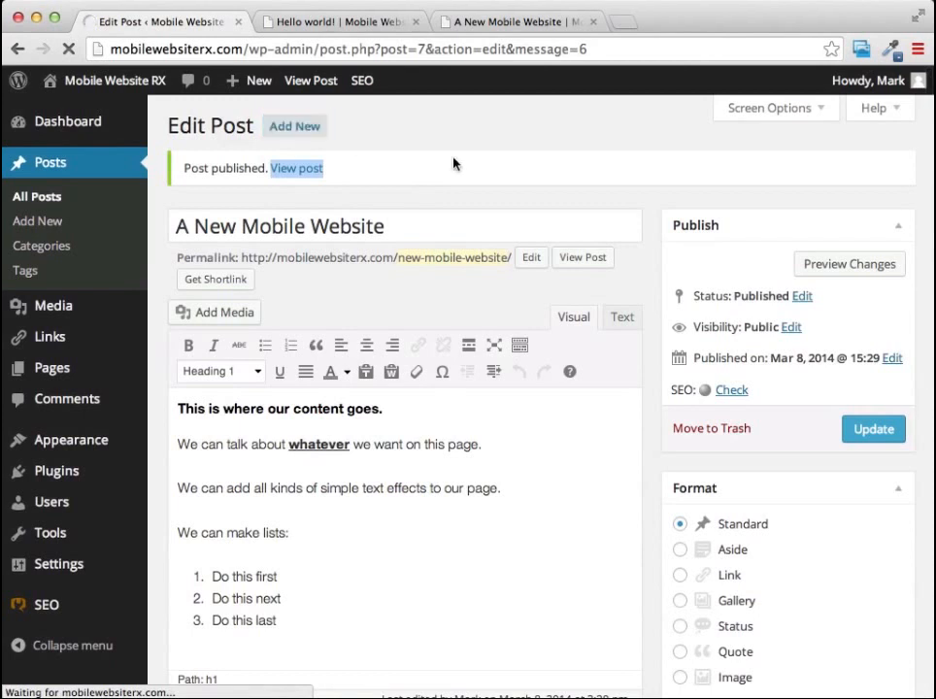
{"action": "left_click", "coordinate": [290, 129]}
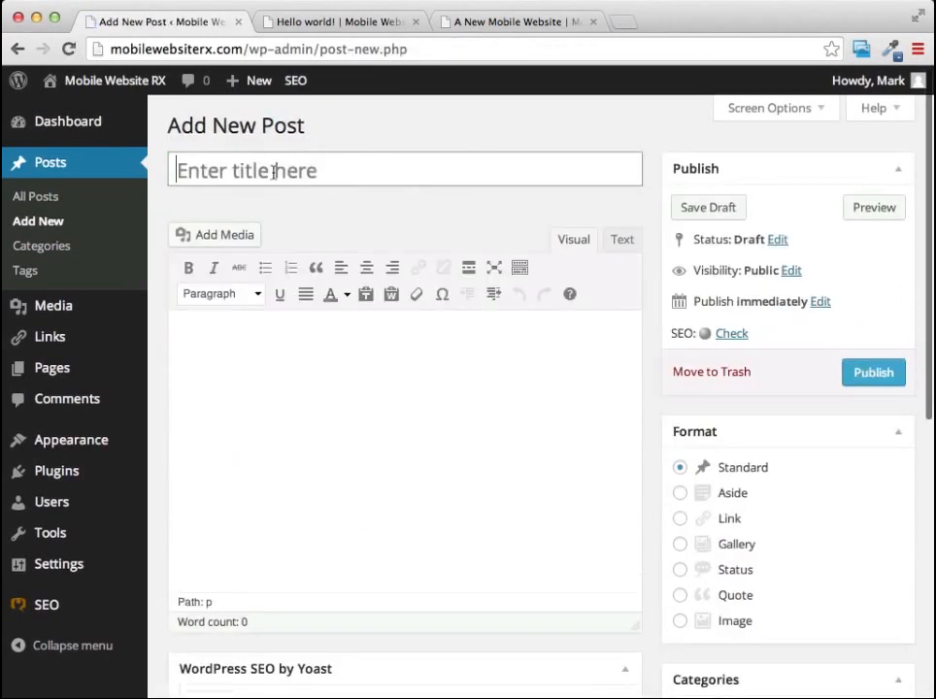
{"action": "left_click", "coordinate": [273, 172]}
{"action": "type", "text": "Ou"}
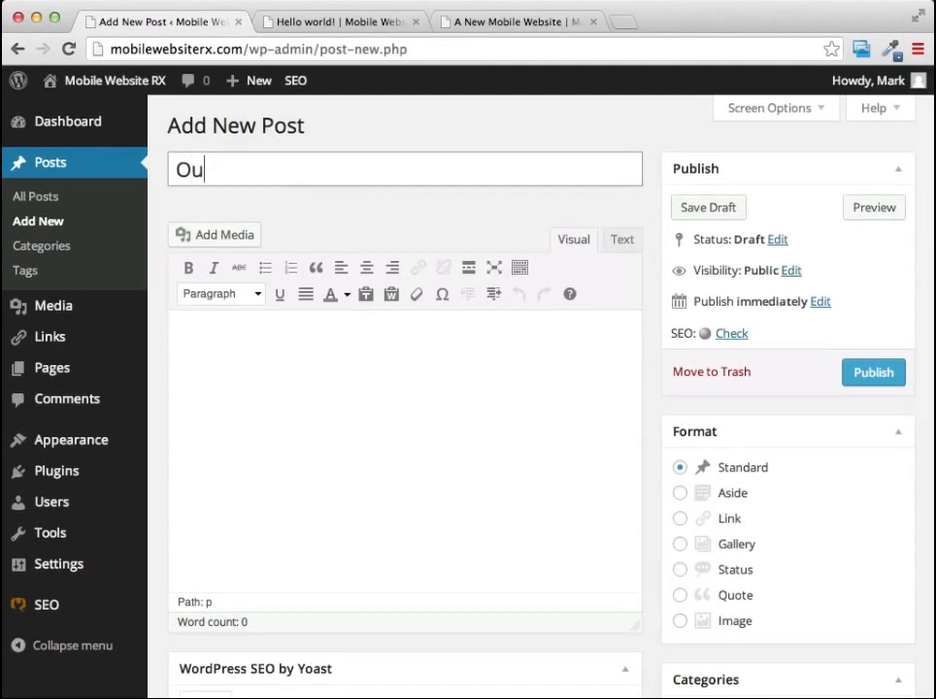
{"action": "type", "text": "r 2nd Post"}
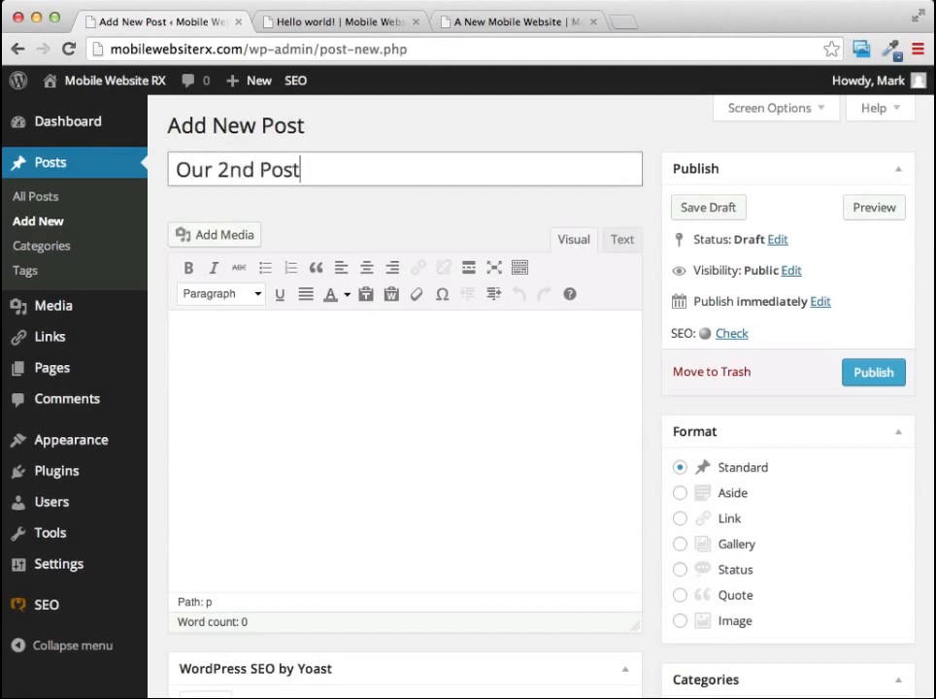
Enter "Will have more content" as the body of the post and publish it.
{"action": "left_click", "coordinate": [304, 377]}
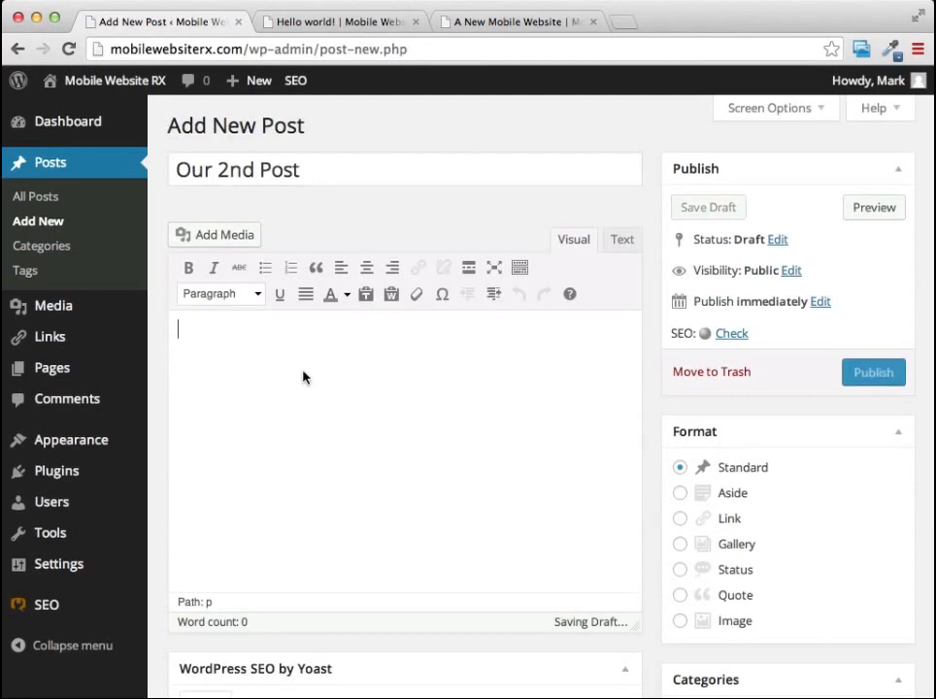
{"action": "type", "text": "Will have more cont"}
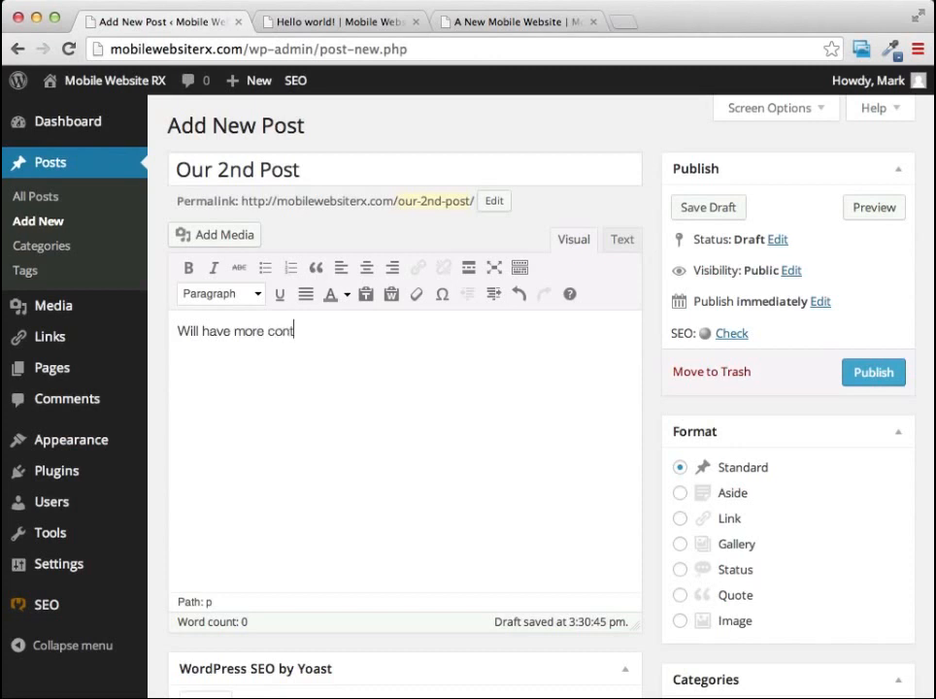
{"action": "type", "text": "ent"}
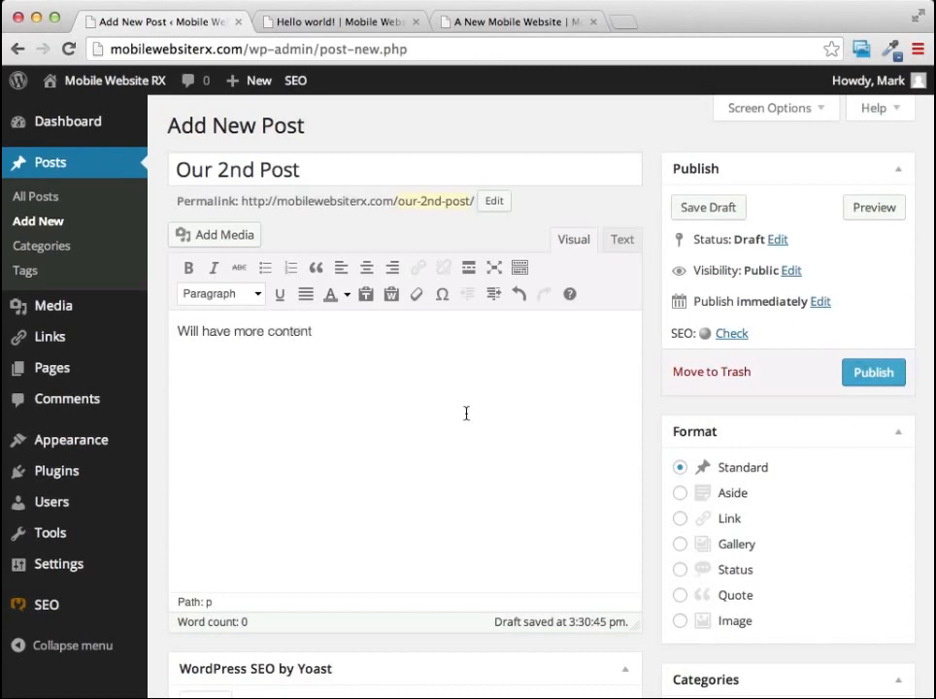
{"action": "left_click", "coordinate": [874, 375]}
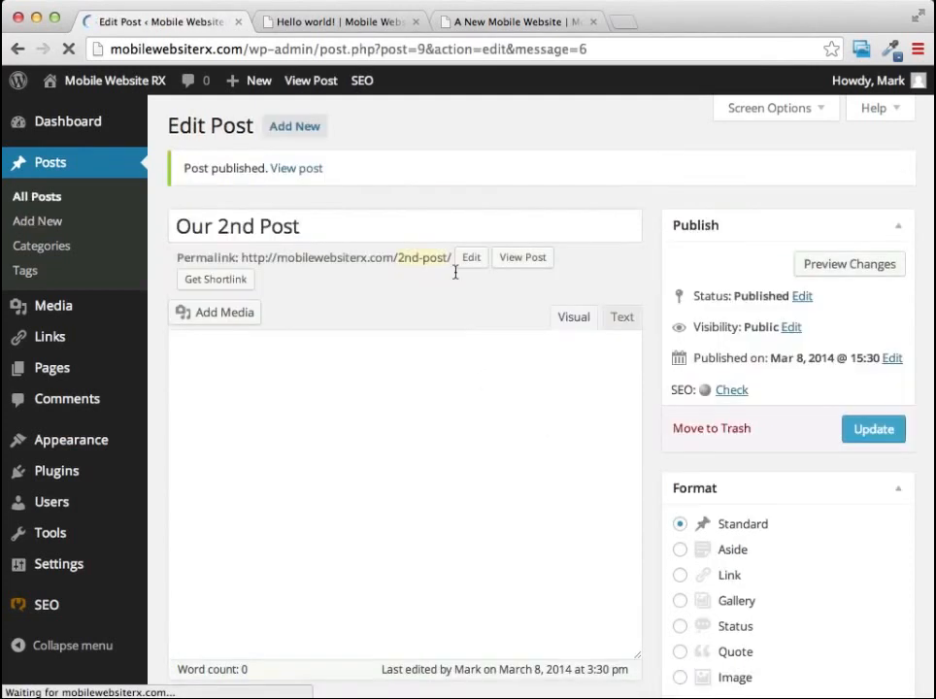
View the live site's home page and check how the two posts are listed there.
{"action": "left_click", "coordinate": [521, 23]}
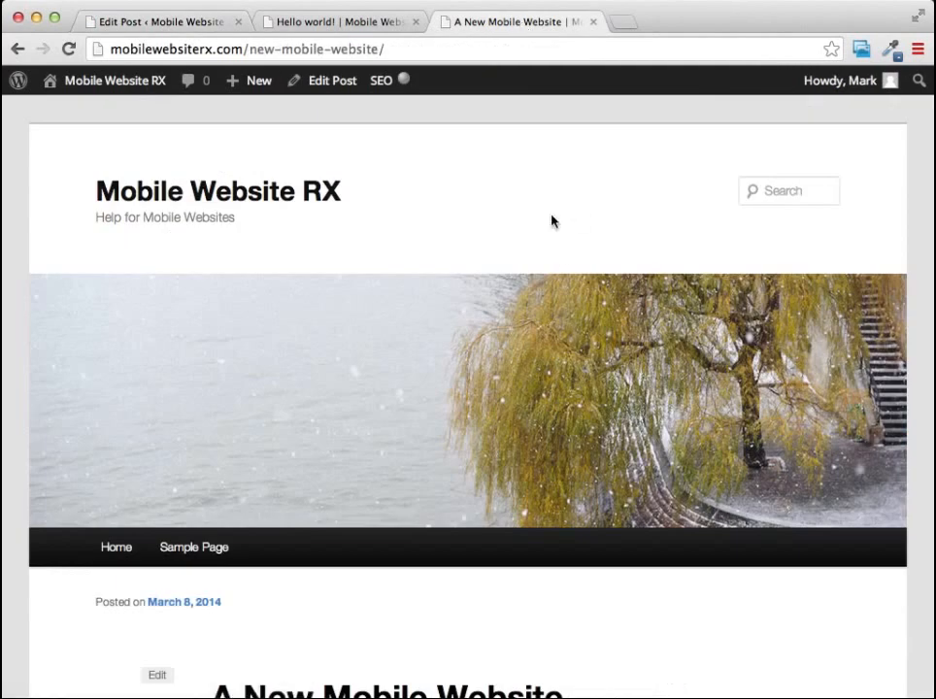
{"action": "left_click", "coordinate": [155, 204]}
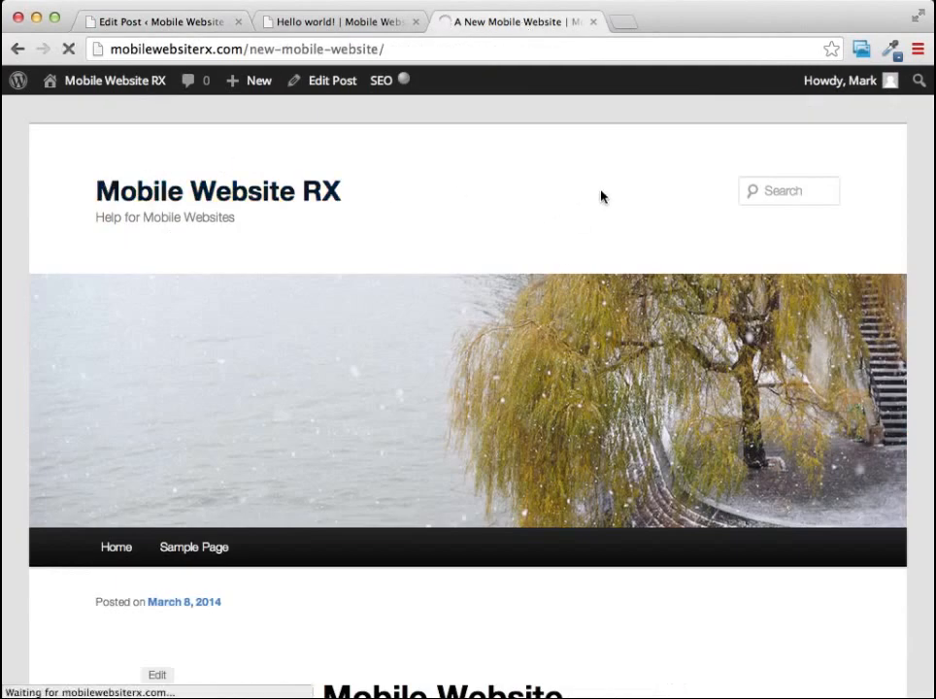
{"action": "scroll", "coordinate": [587, 207], "scroll_direction": "down", "scroll_amount": 3}
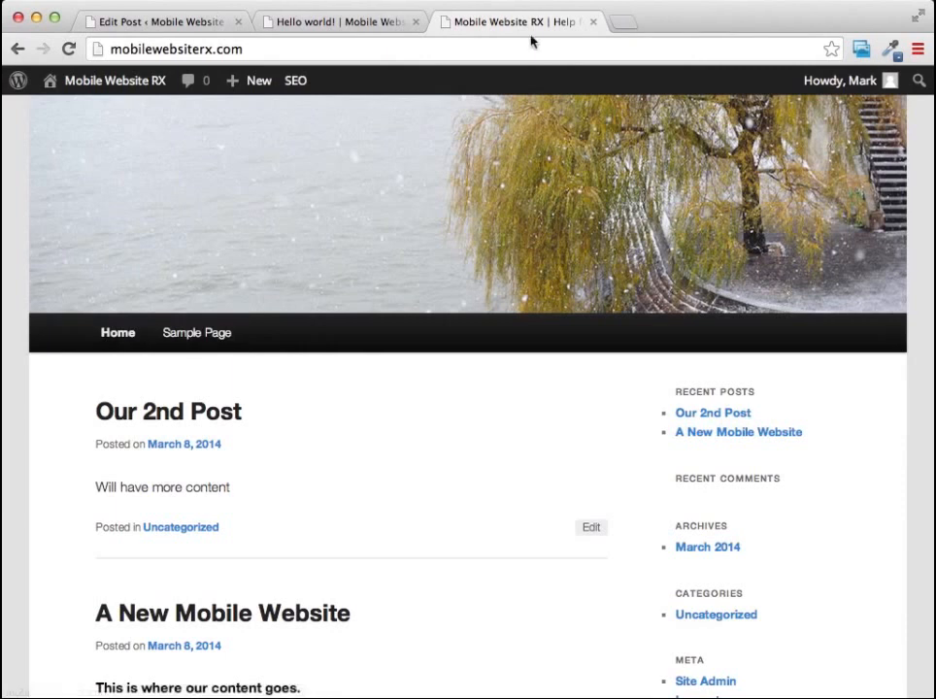
Return to the site's admin area, list all pages and move "Sample Page" to the trash.
{"action": "left_click", "coordinate": [369, 23]}
{"action": "left_click", "coordinate": [156, 23]}
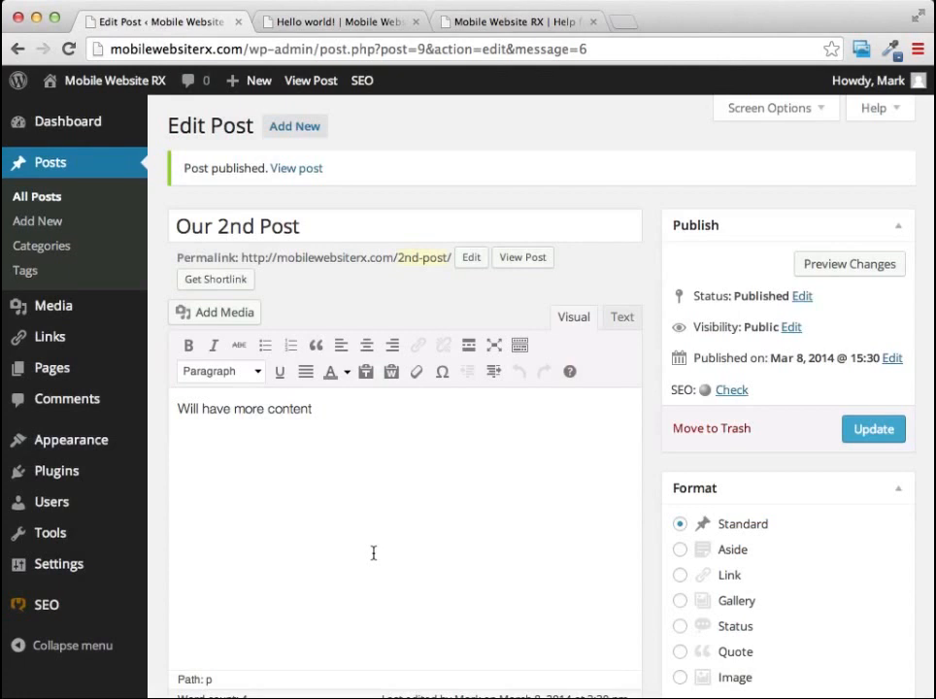
{"action": "scroll", "coordinate": [417, 129], "scroll_direction": "up", "scroll_amount": 2}
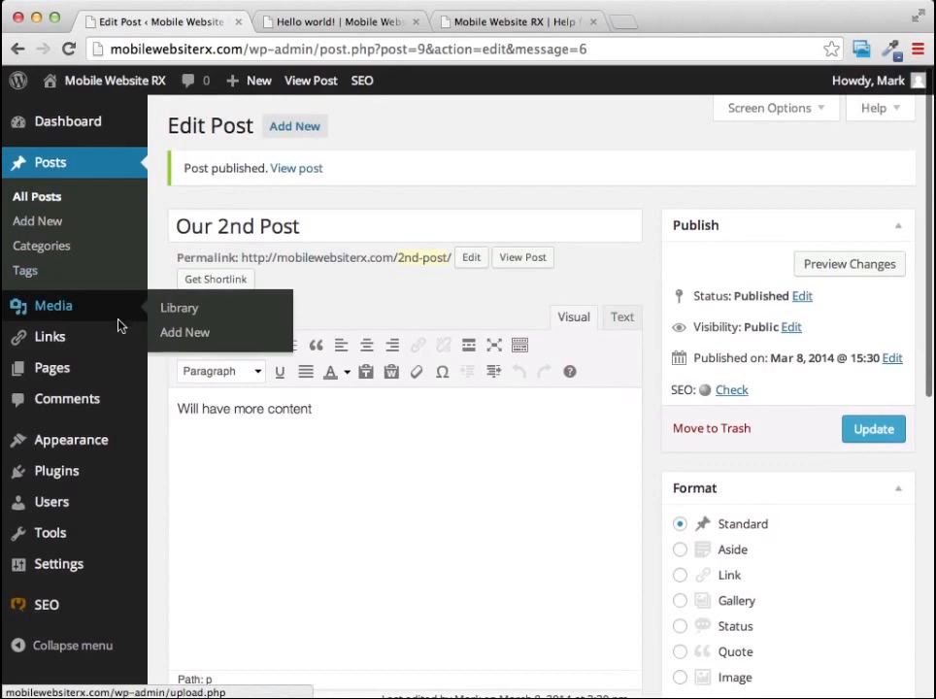
{"action": "mouse_move", "coordinate": [48, 375]}
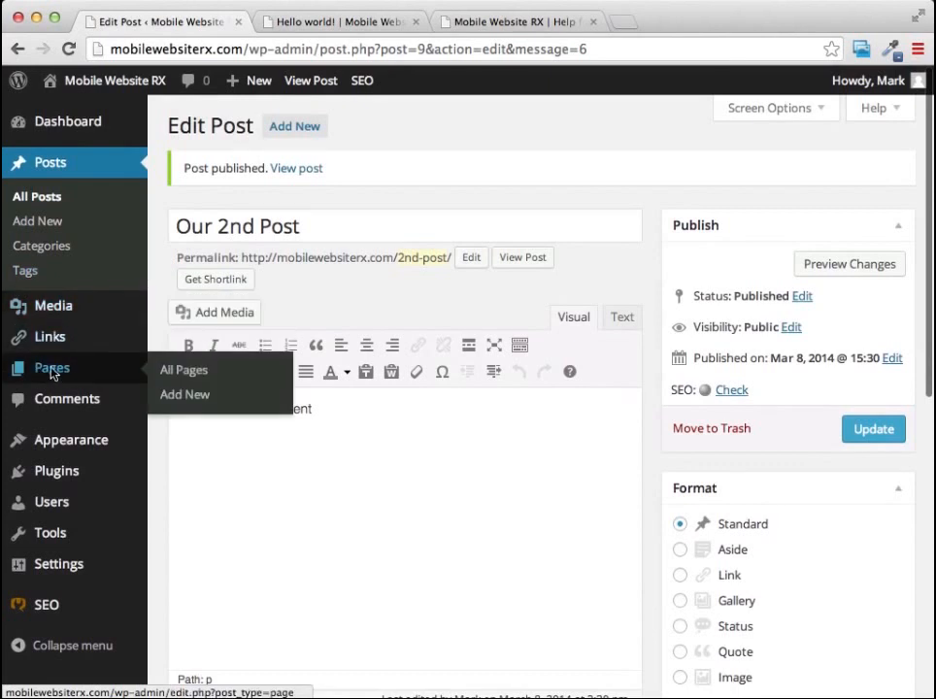
{"action": "left_click", "coordinate": [55, 375]}
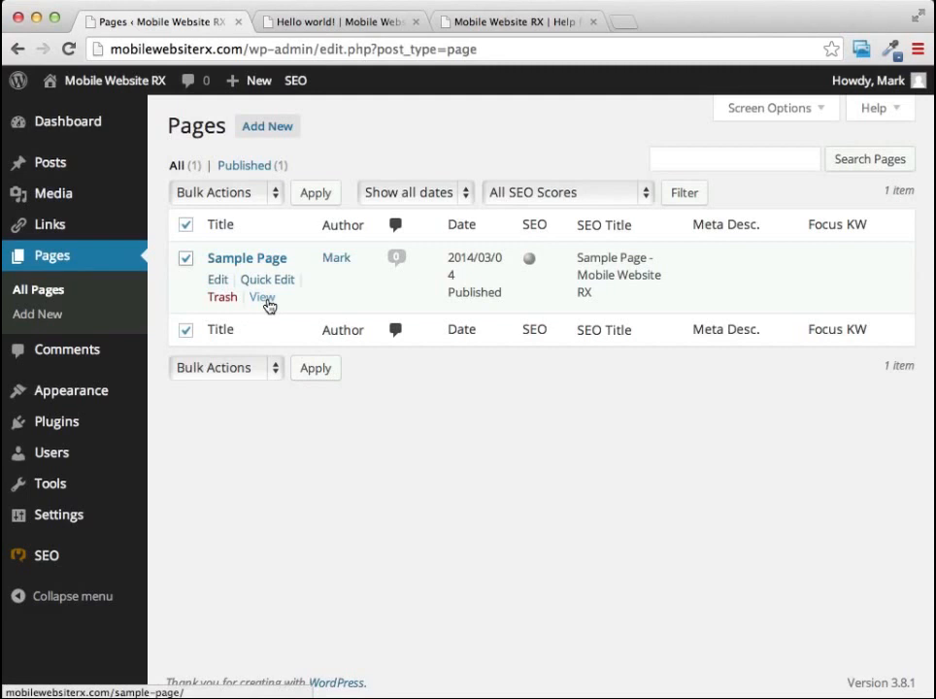
{"action": "left_click", "coordinate": [221, 300]}
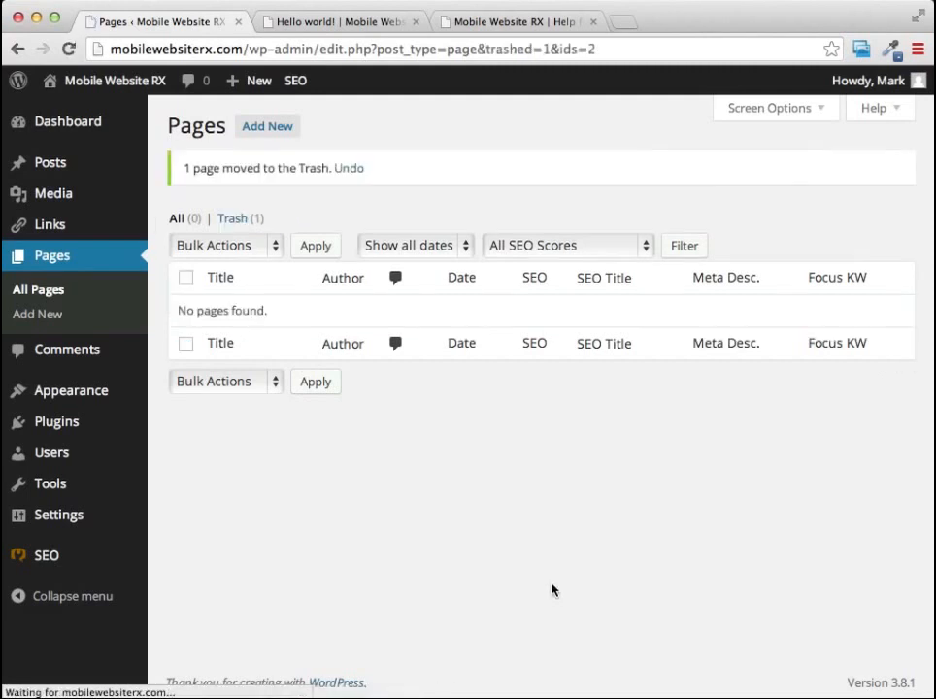
View the live site's home page and check which pages its navigation menu lists.
{"action": "left_click", "coordinate": [291, 19]}
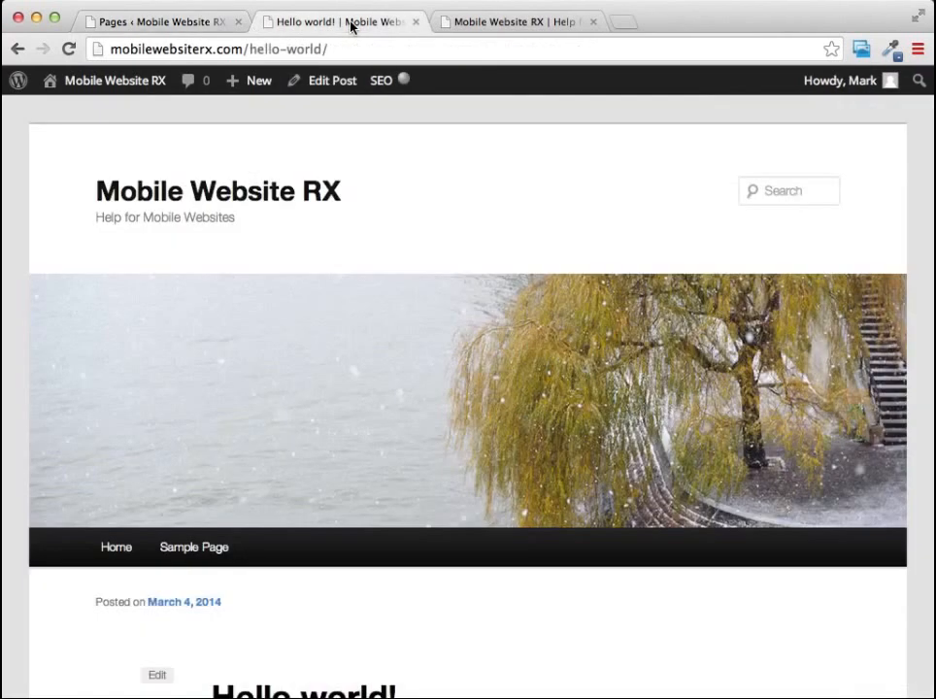
{"action": "left_click", "coordinate": [160, 196]}
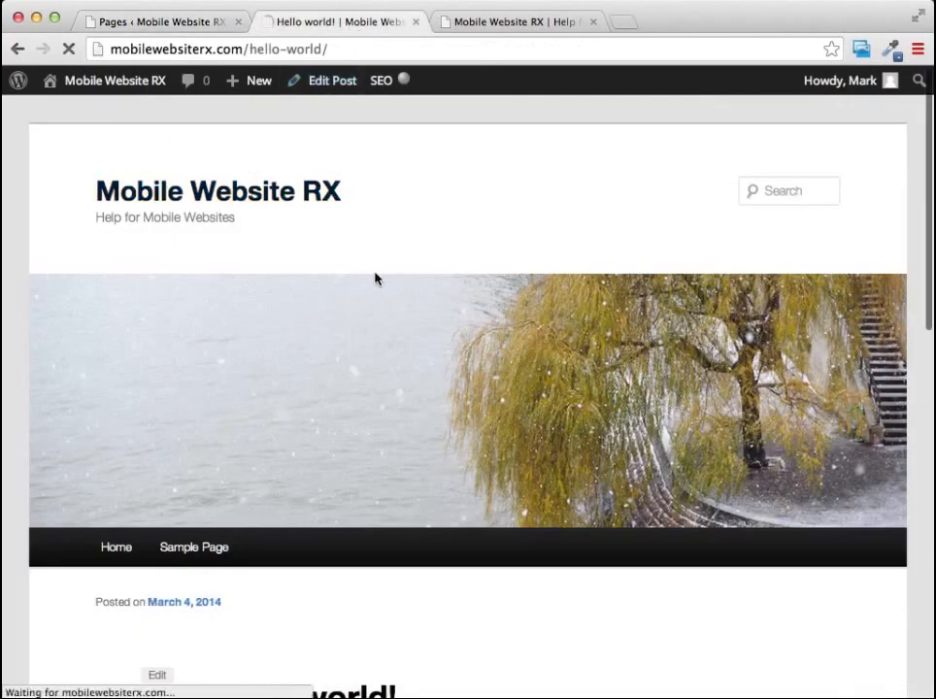
{"action": "scroll", "coordinate": [378, 274], "scroll_direction": "down", "scroll_amount": 4}
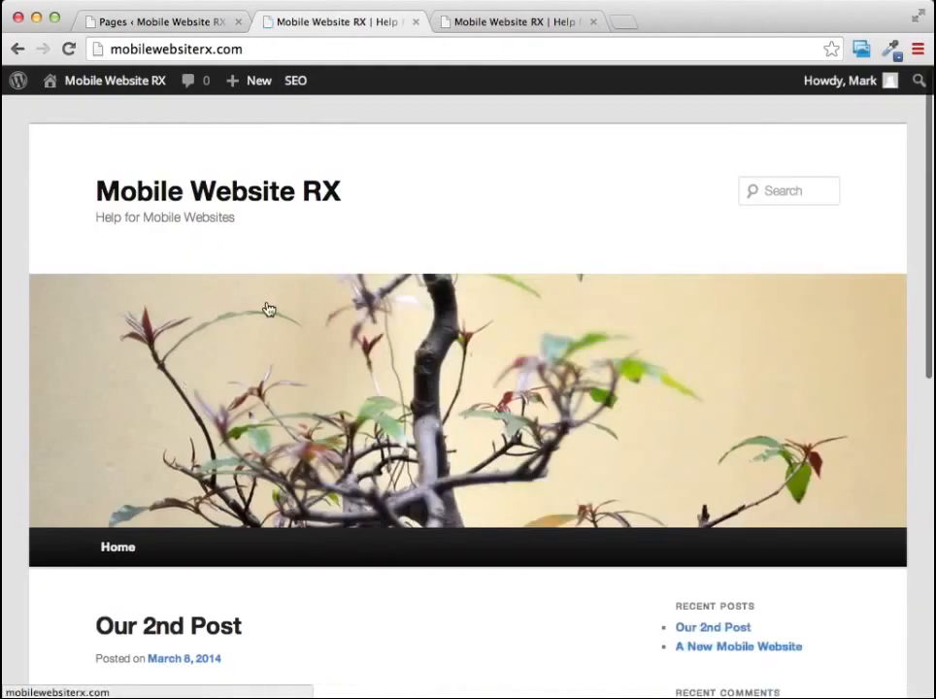
{"action": "scroll", "coordinate": [198, 353], "scroll_direction": "down", "scroll_amount": 4}
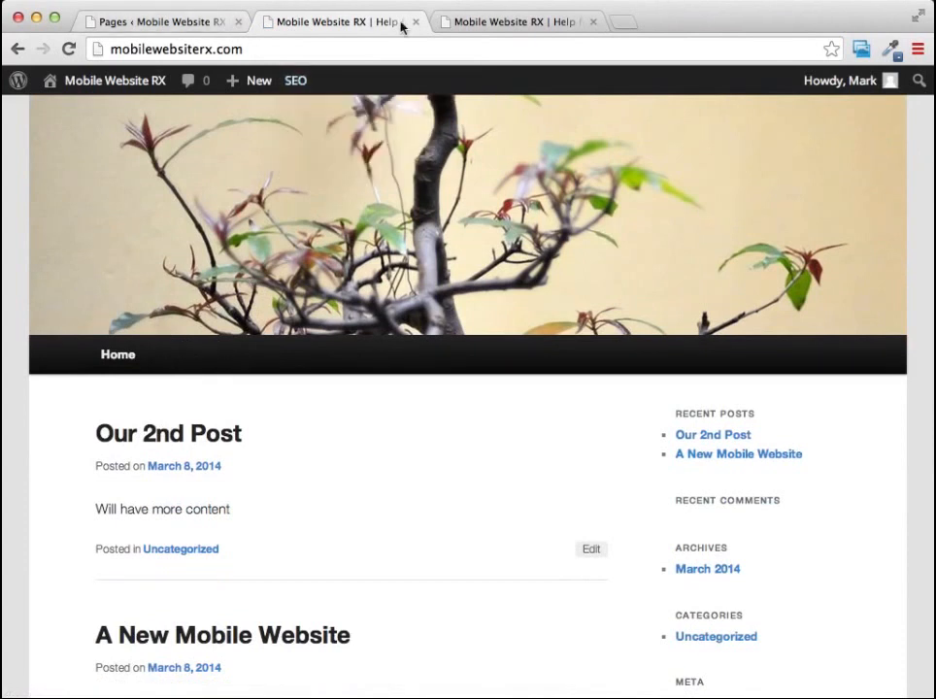
Return to the Pages list and start a new page titled "About Me".
{"action": "left_click", "coordinate": [197, 27]}
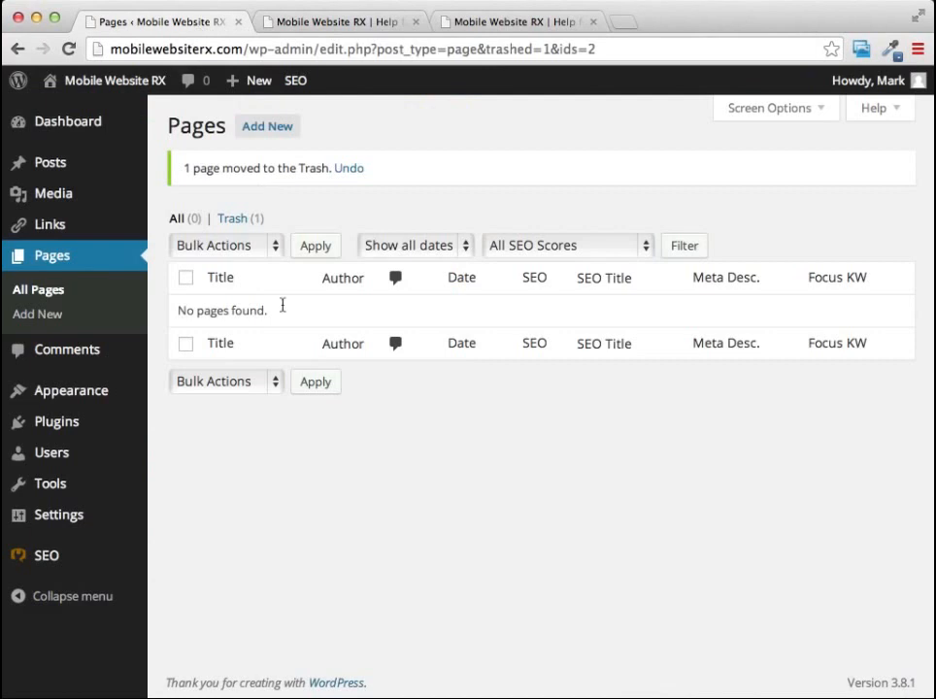
{"action": "left_click", "coordinate": [260, 137]}
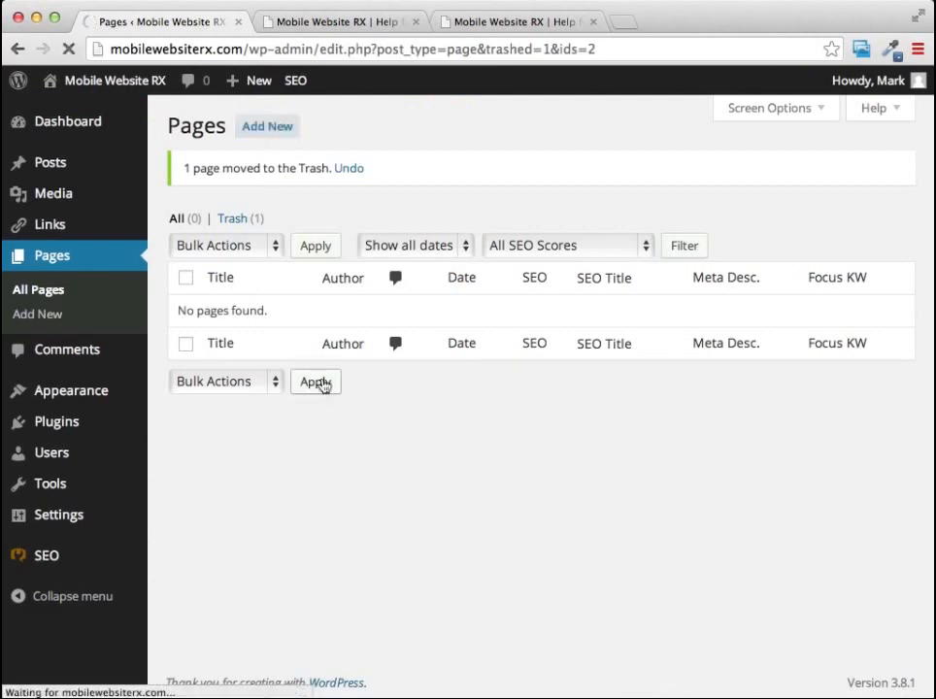
{"action": "mouse_move", "coordinate": [255, 80]}
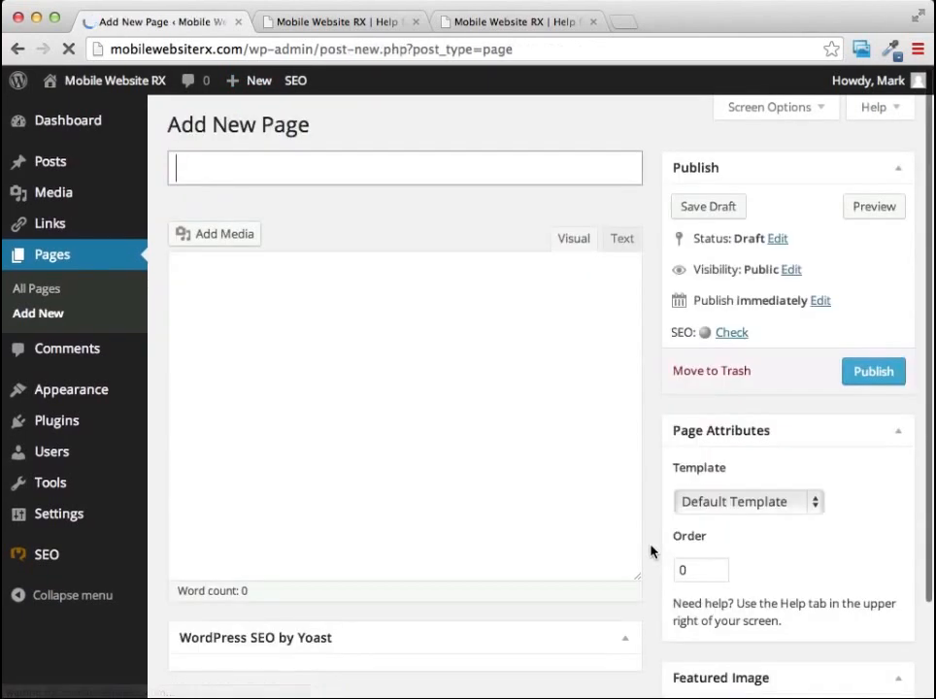
{"action": "left_click", "coordinate": [302, 175]}
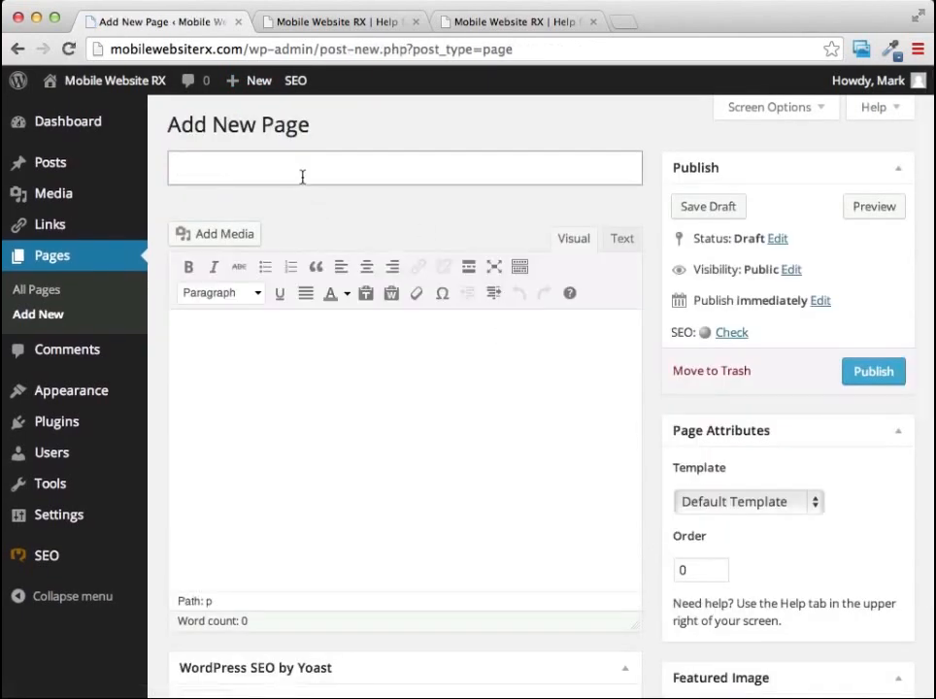
{"action": "type", "text": "About Me"}
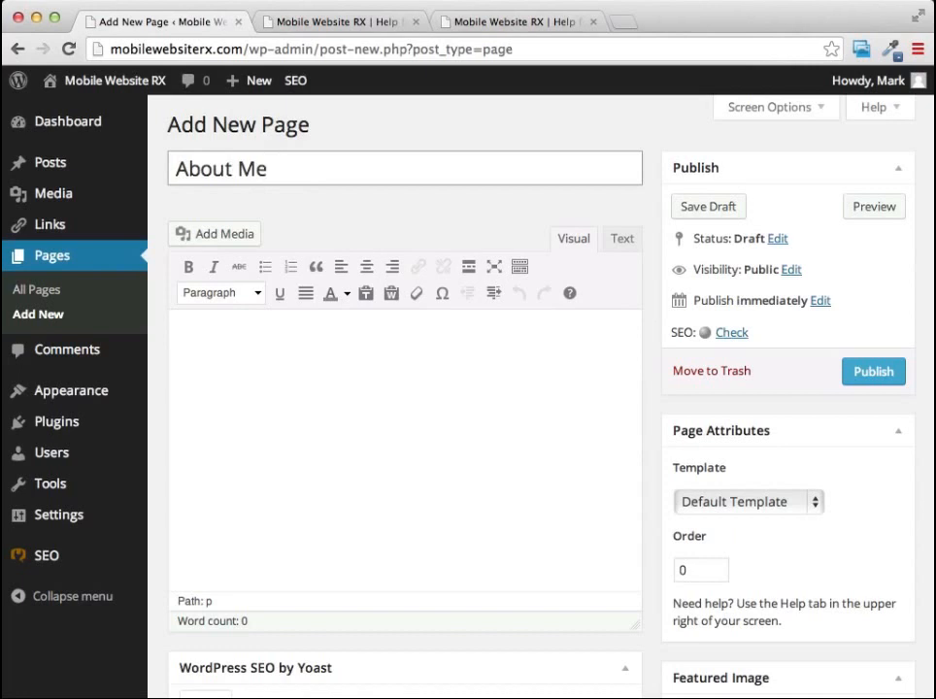
Write a short self-introduction about five years of helping small businesses as the page body, and make "mobile websites" bold and italic.
{"action": "left_click", "coordinate": [282, 358]}
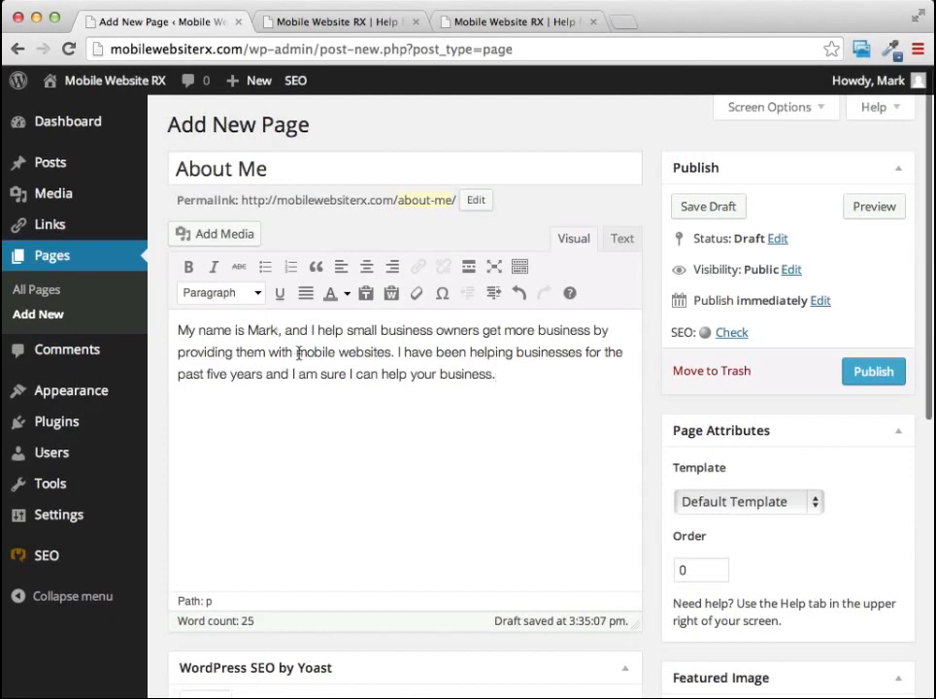
{"action": "left_click_drag", "start_coordinate": [296, 353], "coordinate": [389, 353]}
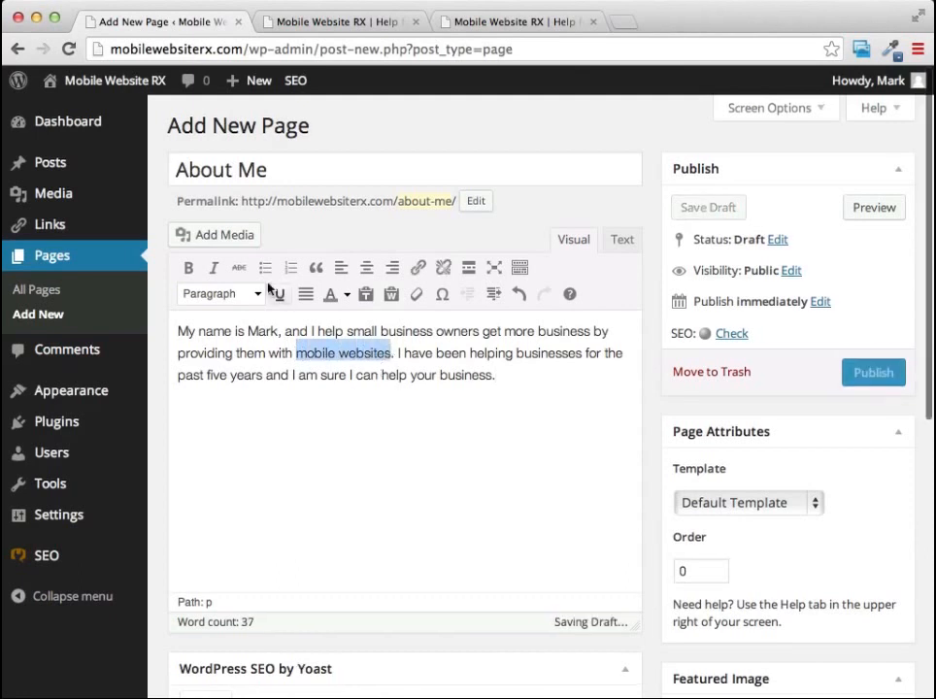
{"action": "left_click", "coordinate": [214, 268]}
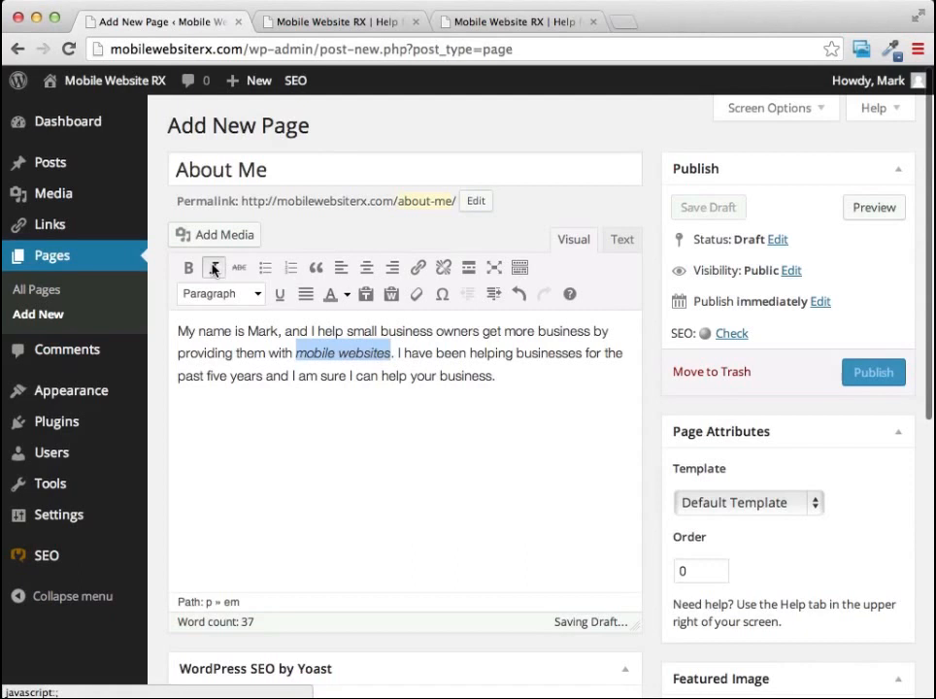
{"action": "left_click", "coordinate": [190, 269]}
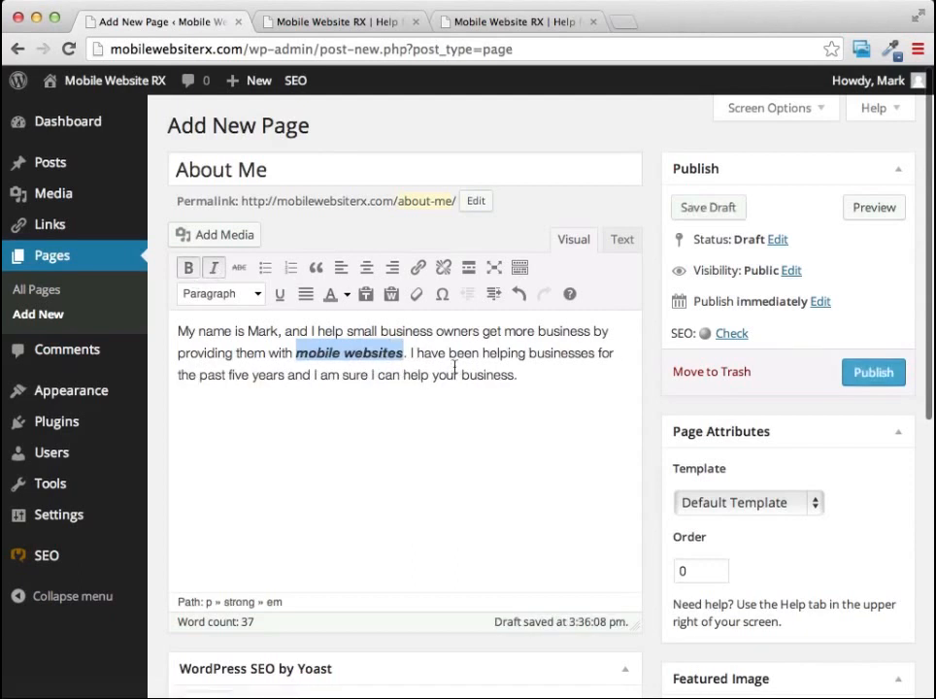
{"action": "left_click", "coordinate": [533, 386]}
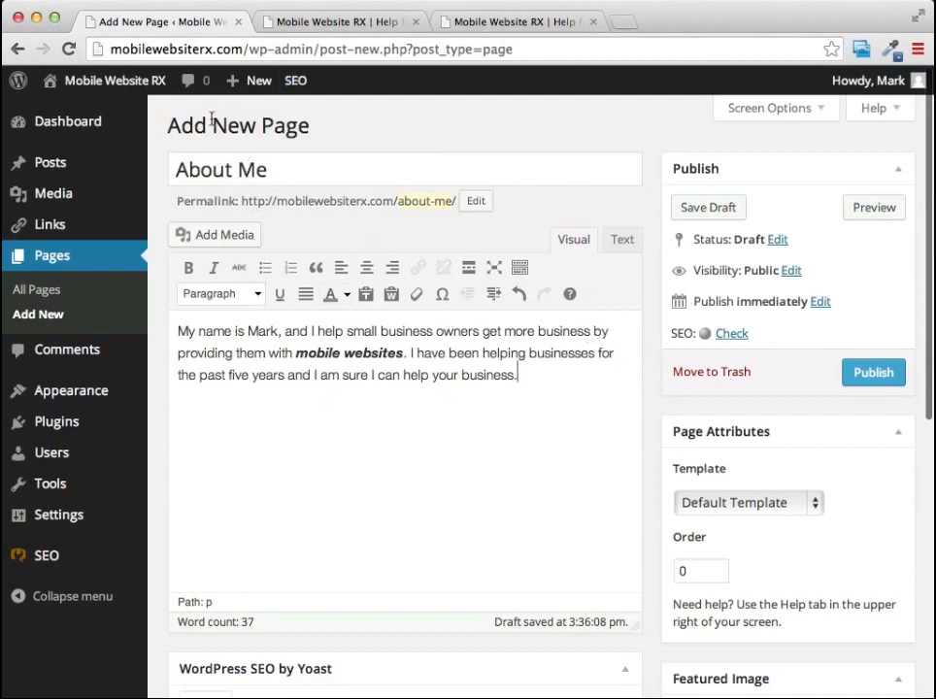
Publish the "About Me" page and view it on the live site through the navigation menu.
{"action": "left_click", "coordinate": [865, 375]}
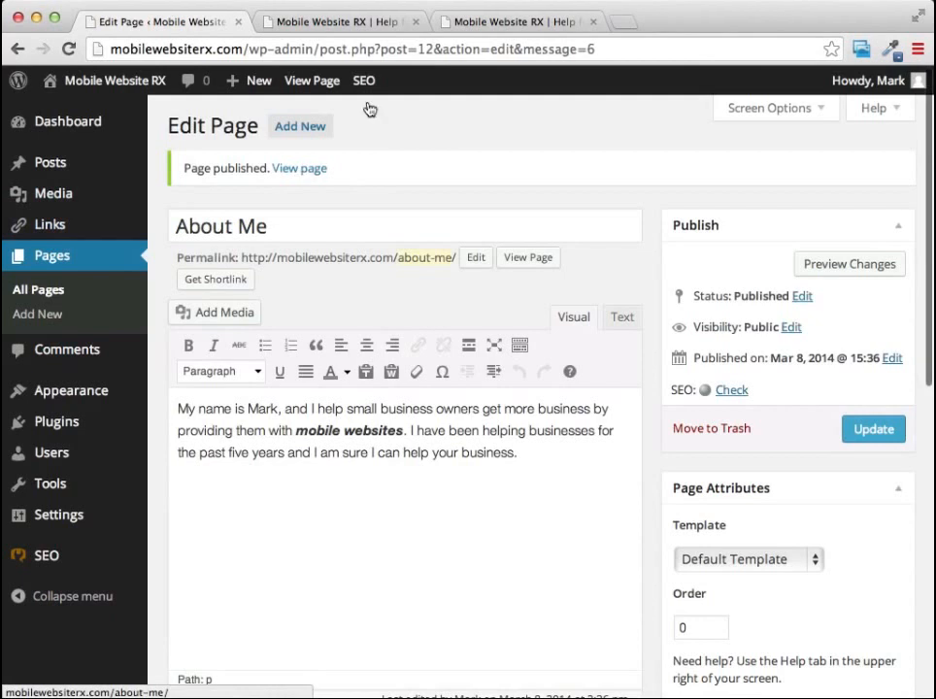
{"action": "left_click", "coordinate": [532, 25]}
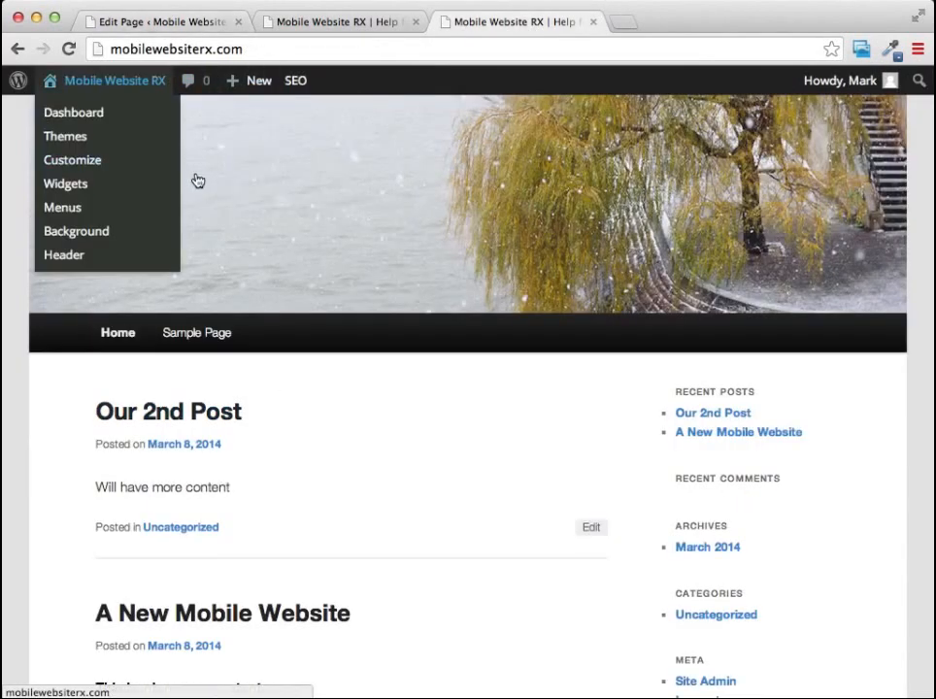
{"action": "left_click", "coordinate": [336, 181]}
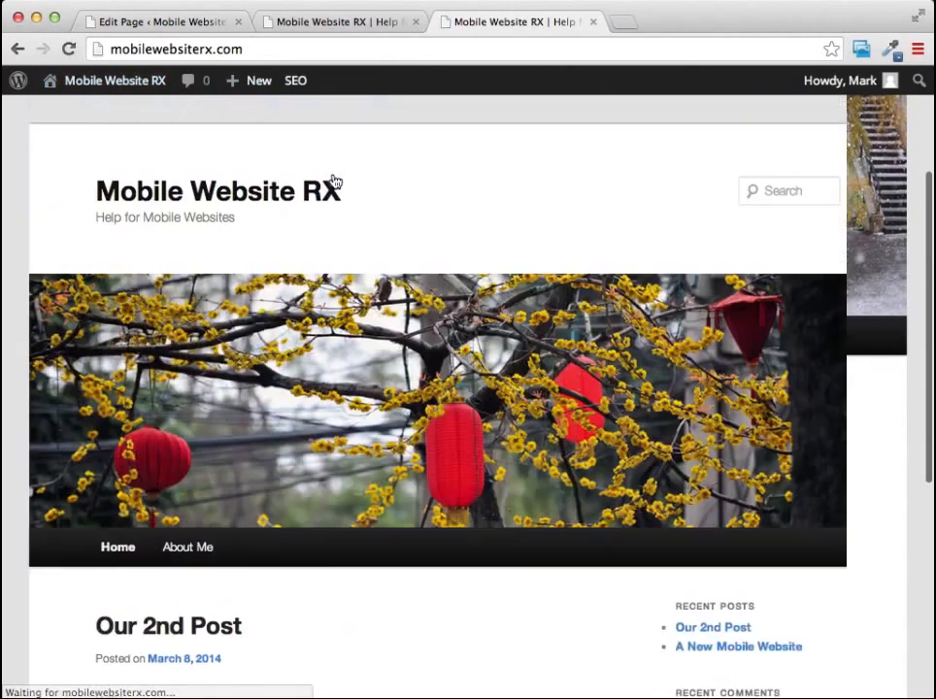
{"action": "scroll", "coordinate": [378, 149], "scroll_direction": "down", "scroll_amount": 4}
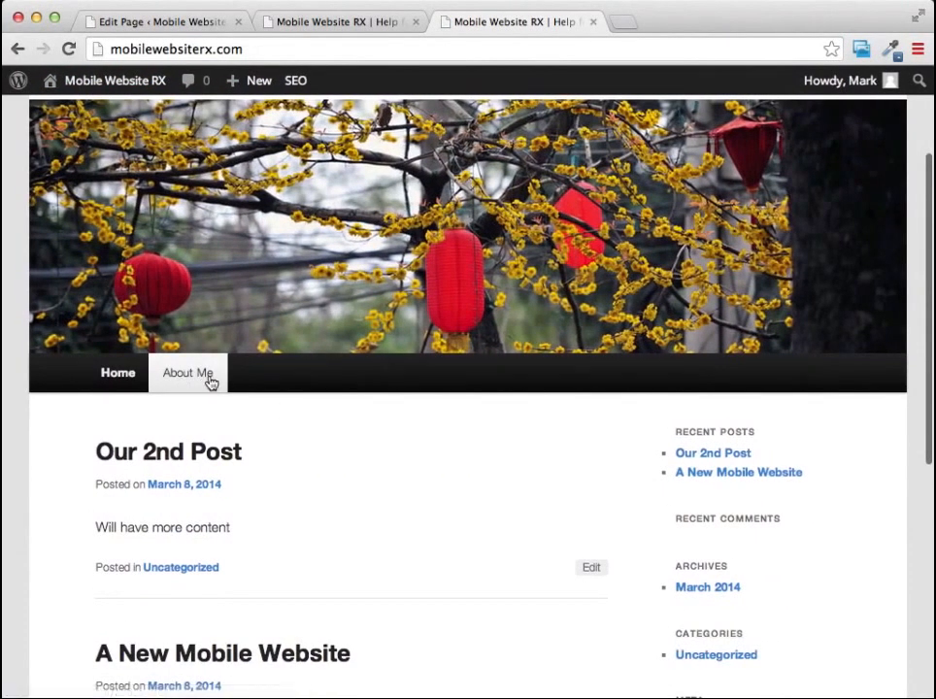
{"action": "left_click", "coordinate": [192, 382]}
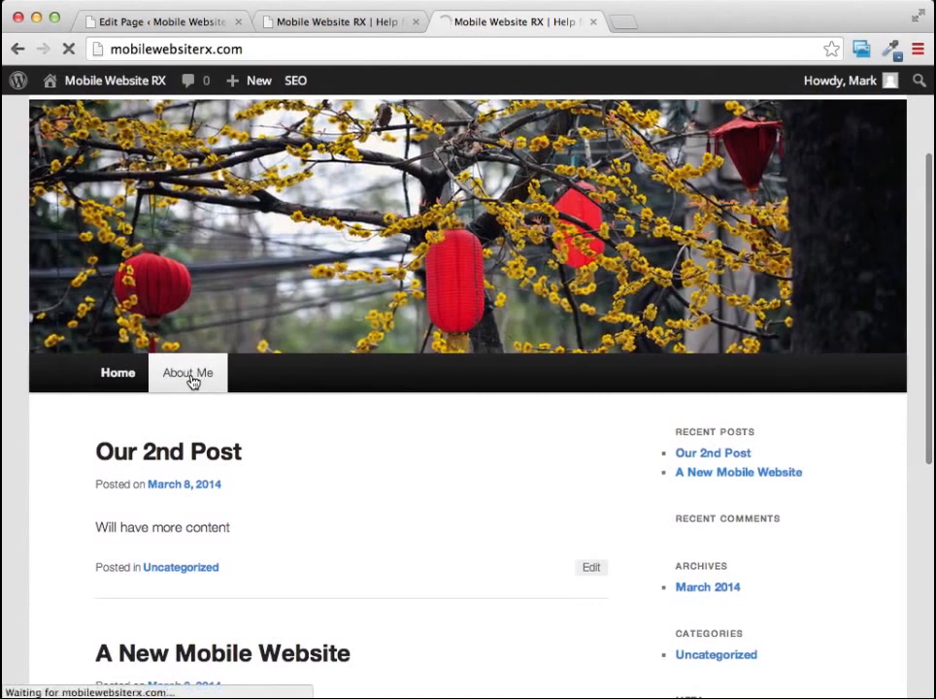
{"action": "scroll", "coordinate": [498, 176], "scroll_direction": "down", "scroll_amount": 3}
{"action": "scroll", "coordinate": [498, 176], "scroll_direction": "down", "scroll_amount": 3}
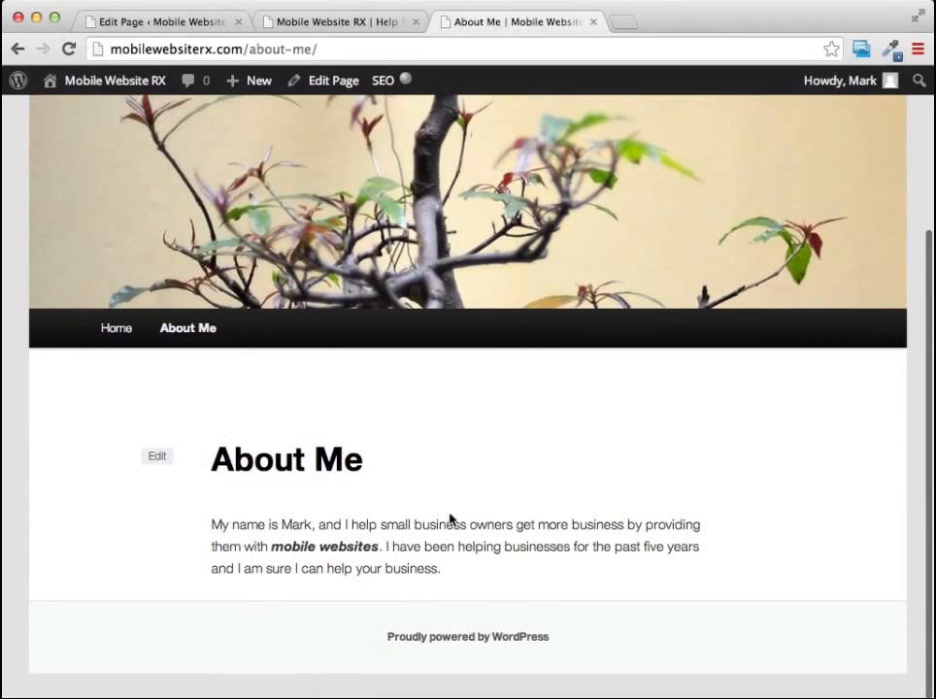
{"action": "scroll", "coordinate": [449, 521], "scroll_direction": "up", "scroll_amount": 5}
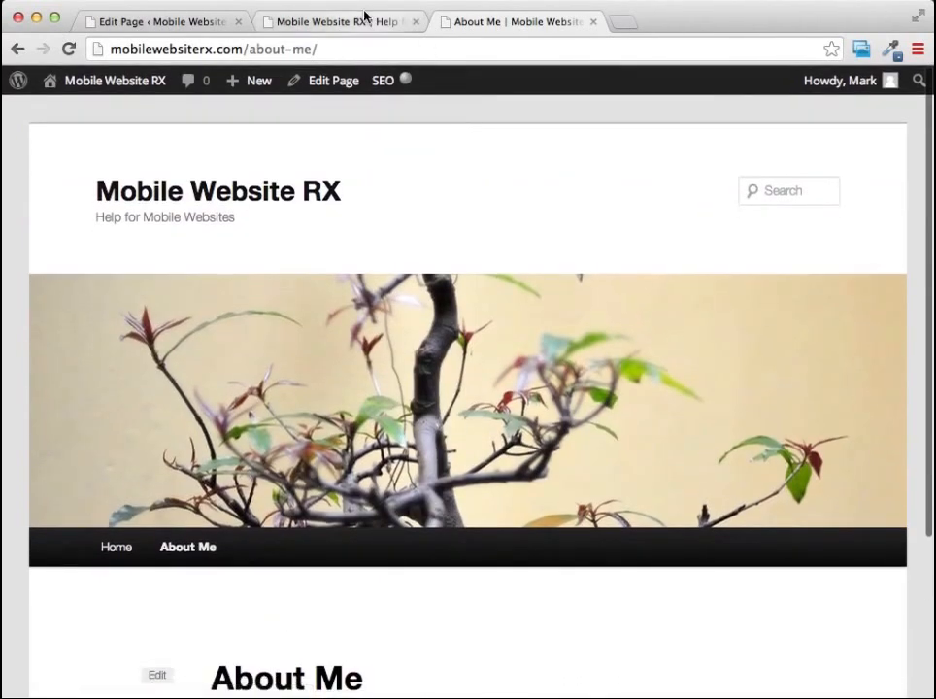
Return to the admin area and look over the list of pages and the list of posts.
{"action": "left_click", "coordinate": [355, 21]}
{"action": "left_click", "coordinate": [517, 21]}
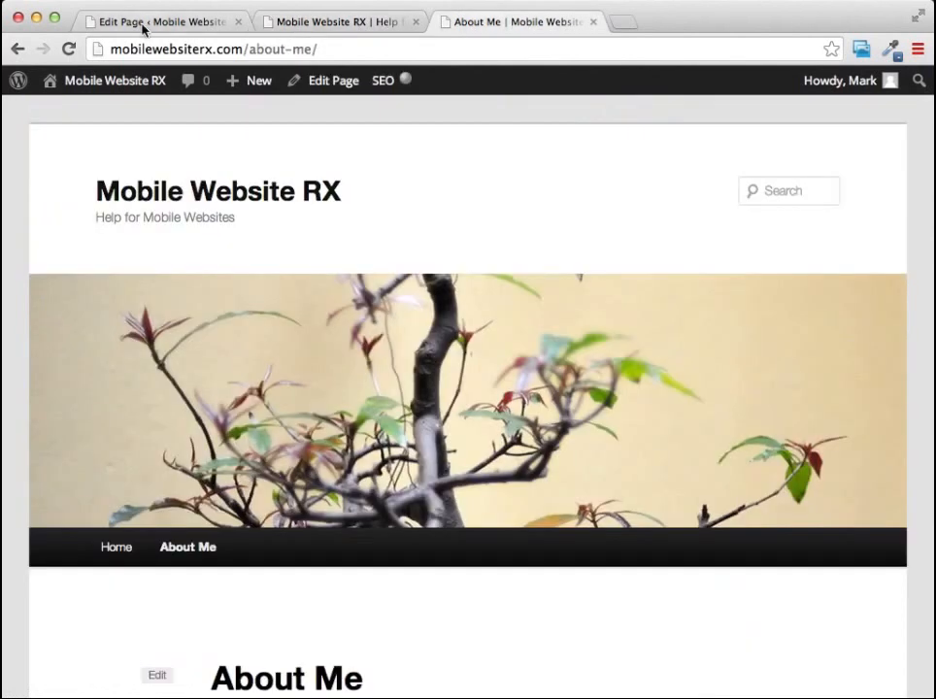
{"action": "left_click", "coordinate": [146, 22]}
{"action": "left_click", "coordinate": [48, 260]}
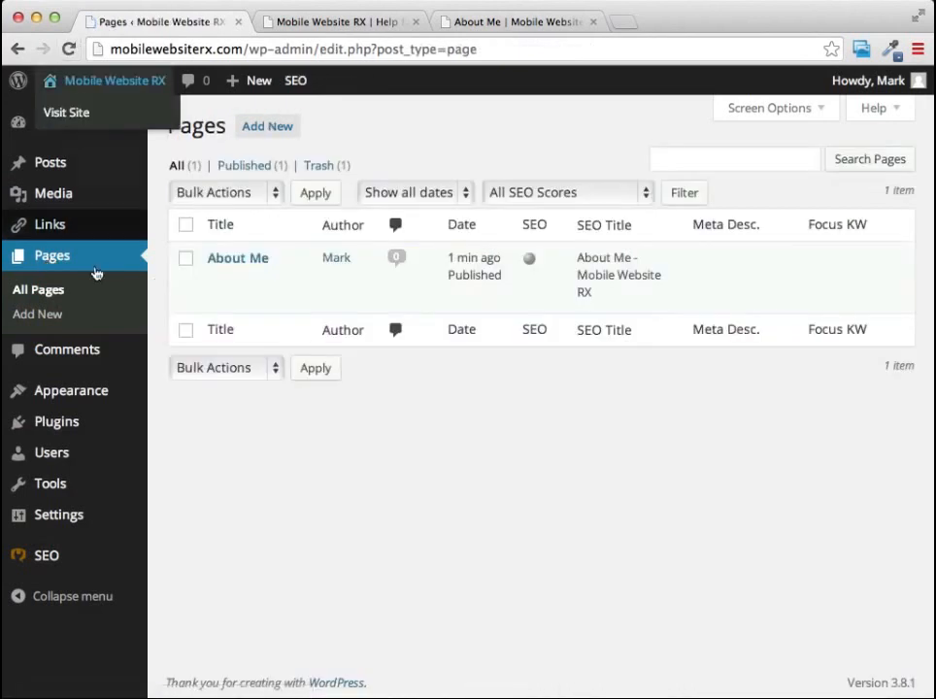
{"action": "mouse_move", "coordinate": [247, 250]}
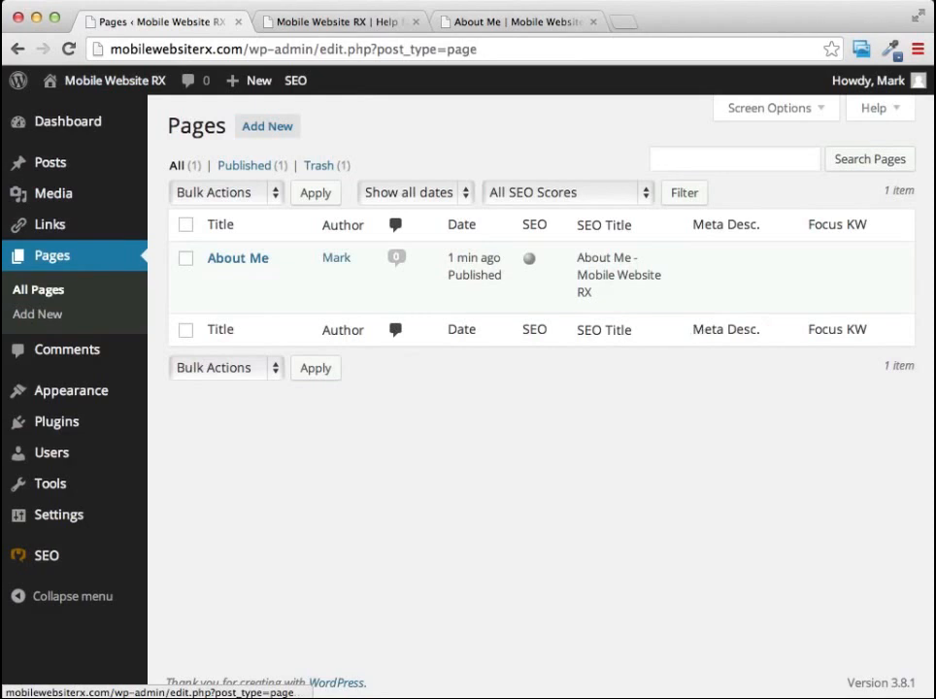
{"action": "mouse_move", "coordinate": [57, 172]}
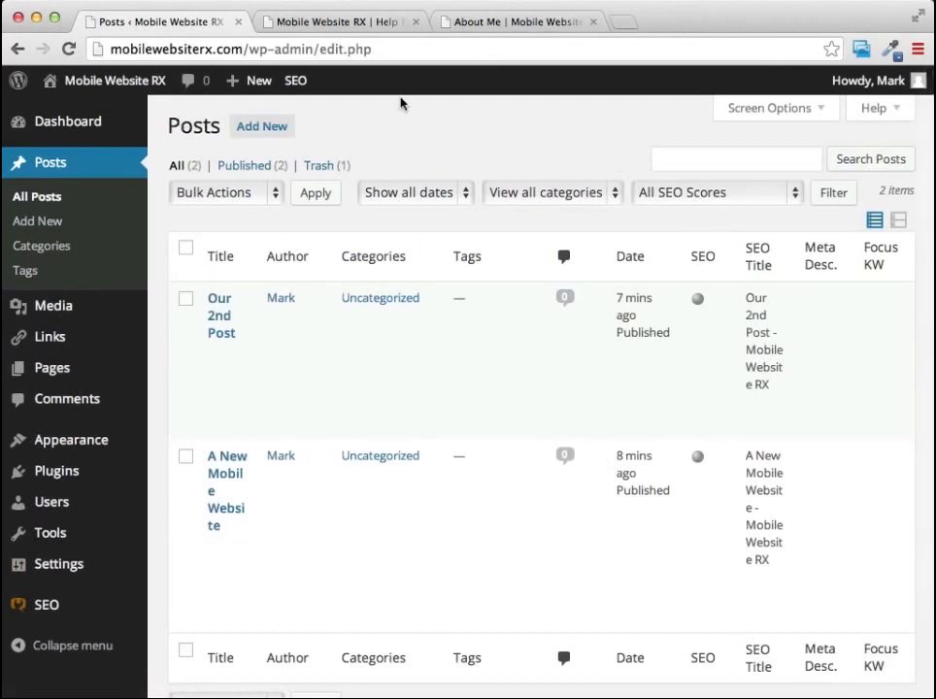
Compare the post listing on the live site's home page with the standalone "About Me" page.
{"action": "left_click", "coordinate": [325, 22]}
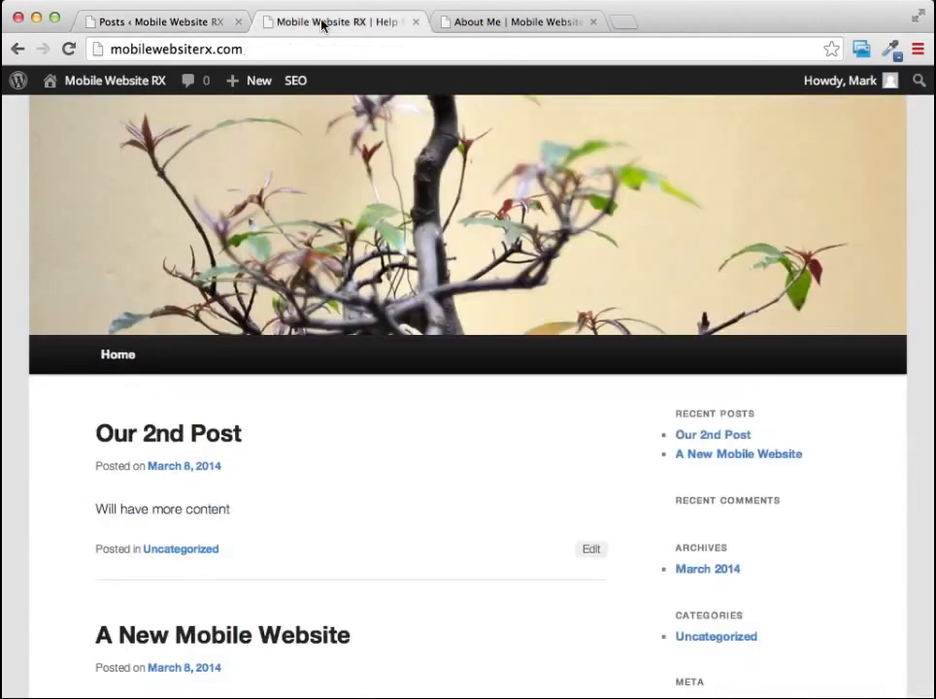
{"action": "left_click", "coordinate": [541, 21]}
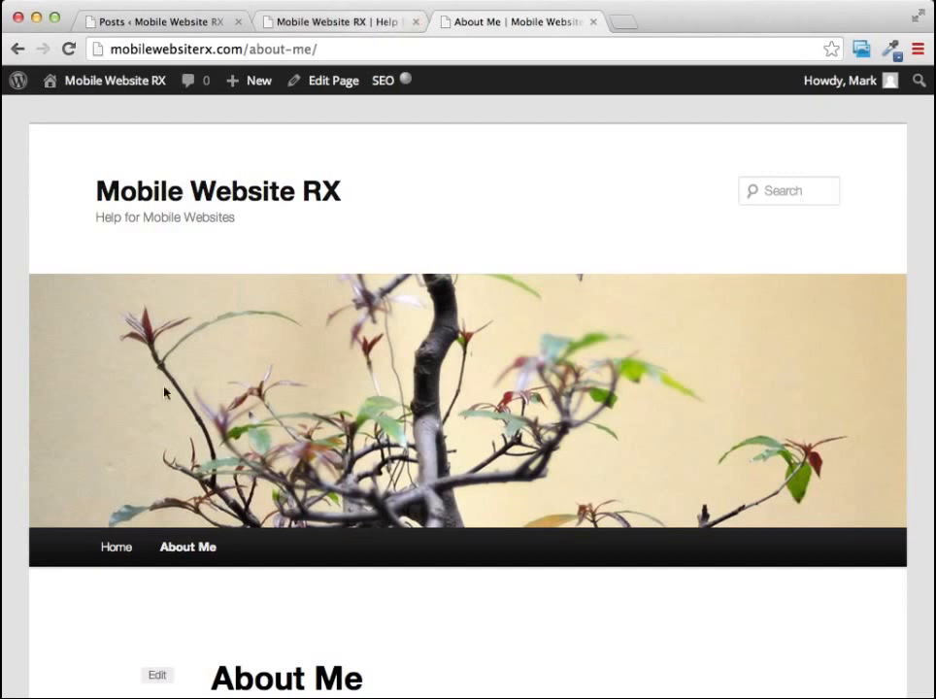
{"action": "scroll", "coordinate": [351, 214], "scroll_direction": "down", "scroll_amount": 2}
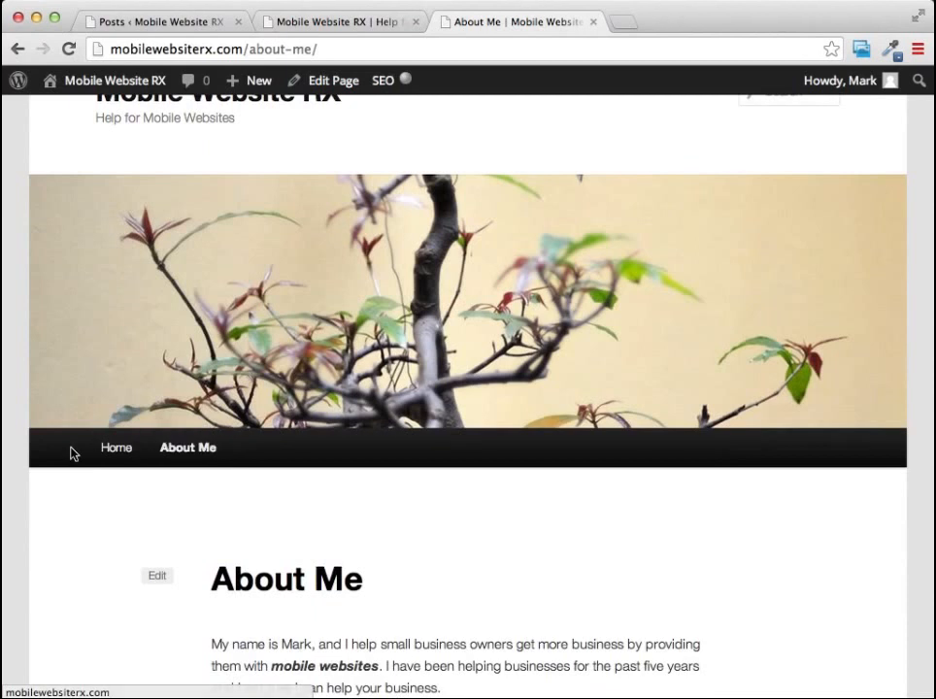
{"action": "left_click", "coordinate": [354, 22]}
{"action": "scroll", "coordinate": [835, 414], "scroll_direction": "down", "scroll_amount": 2}
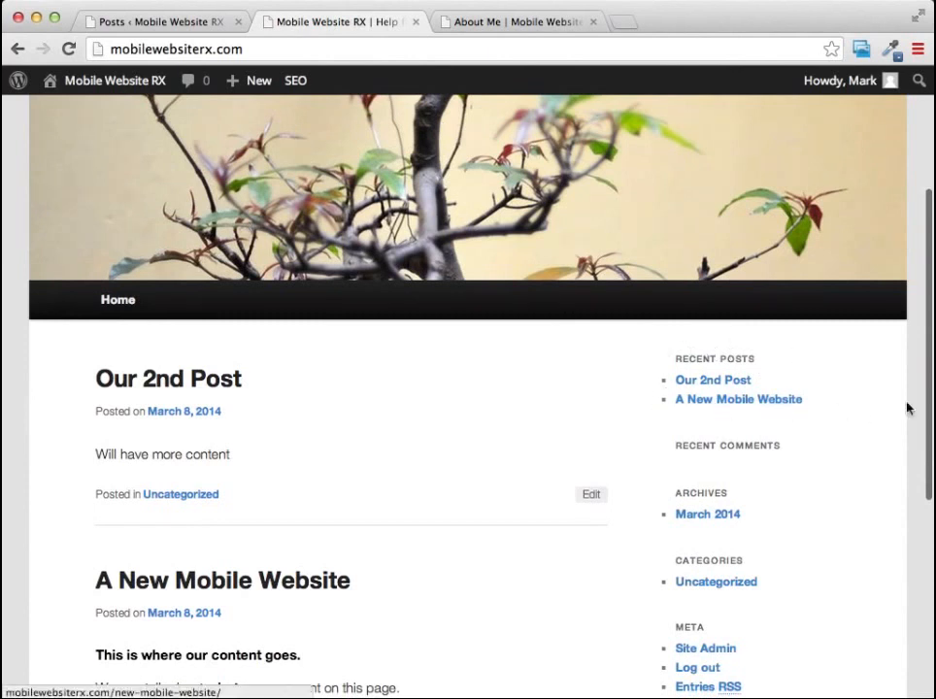
{"action": "scroll", "coordinate": [909, 407], "scroll_direction": "down", "scroll_amount": 3}
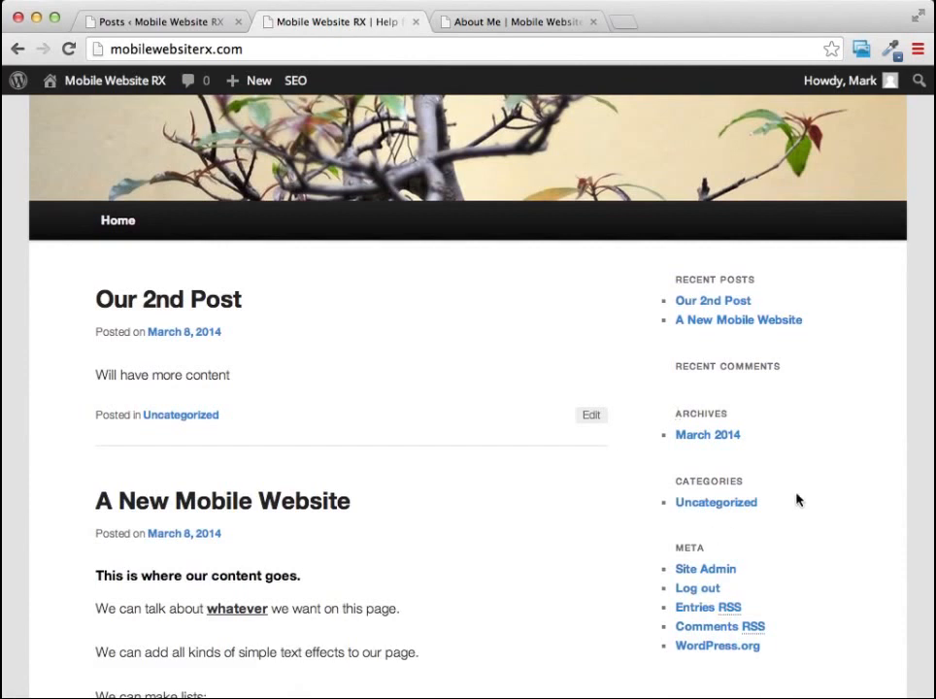
{"action": "scroll", "coordinate": [801, 495], "scroll_direction": "up", "scroll_amount": 6}
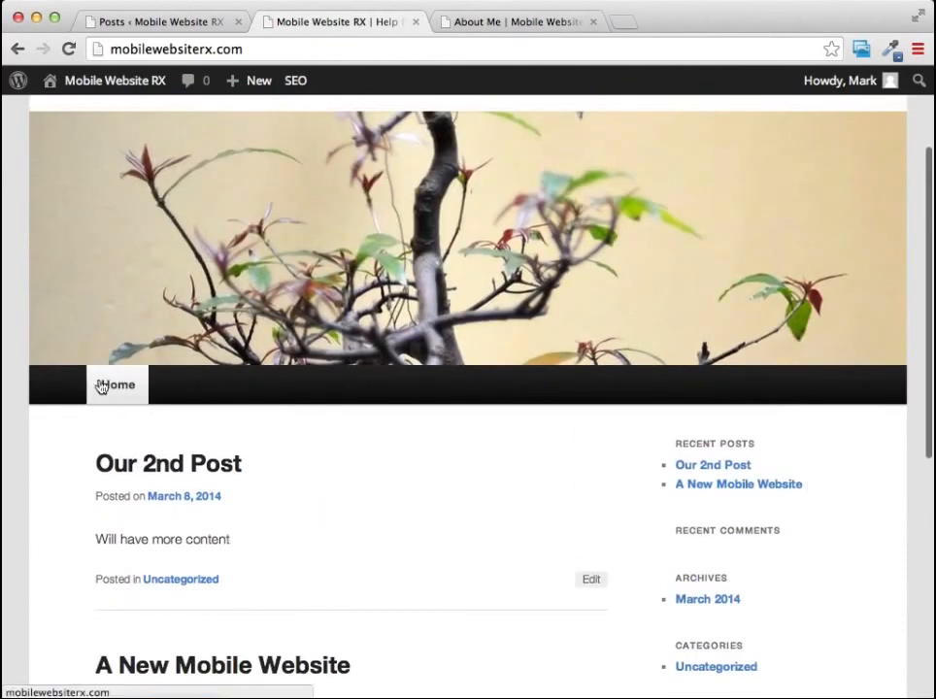